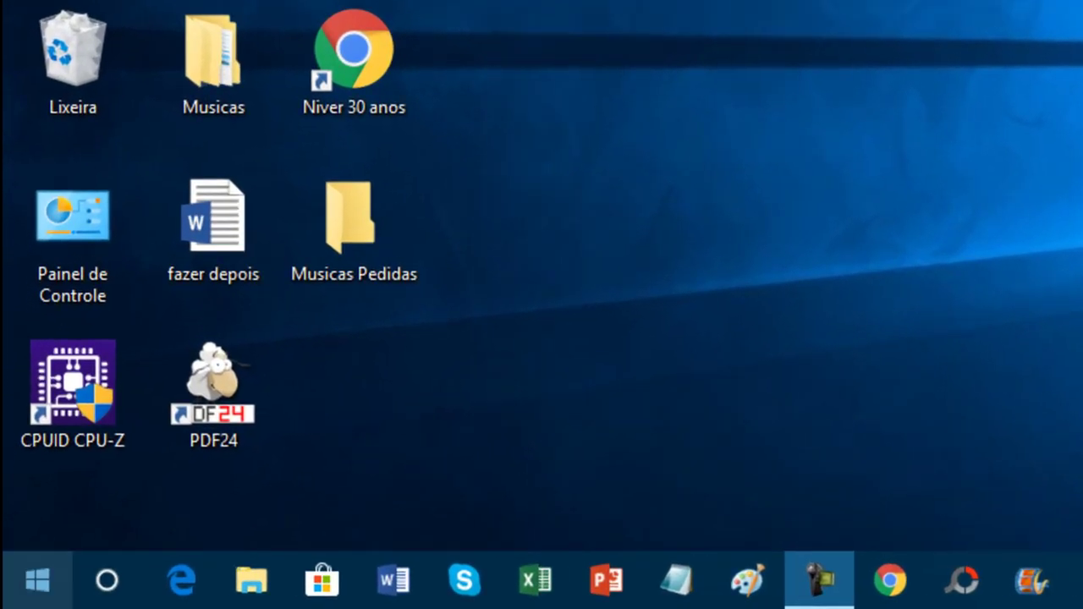
# - Open the Arquivos temporários page for drive C: from the Armazenamento section of the Windows system settings
pyautogui.click(38, 580)
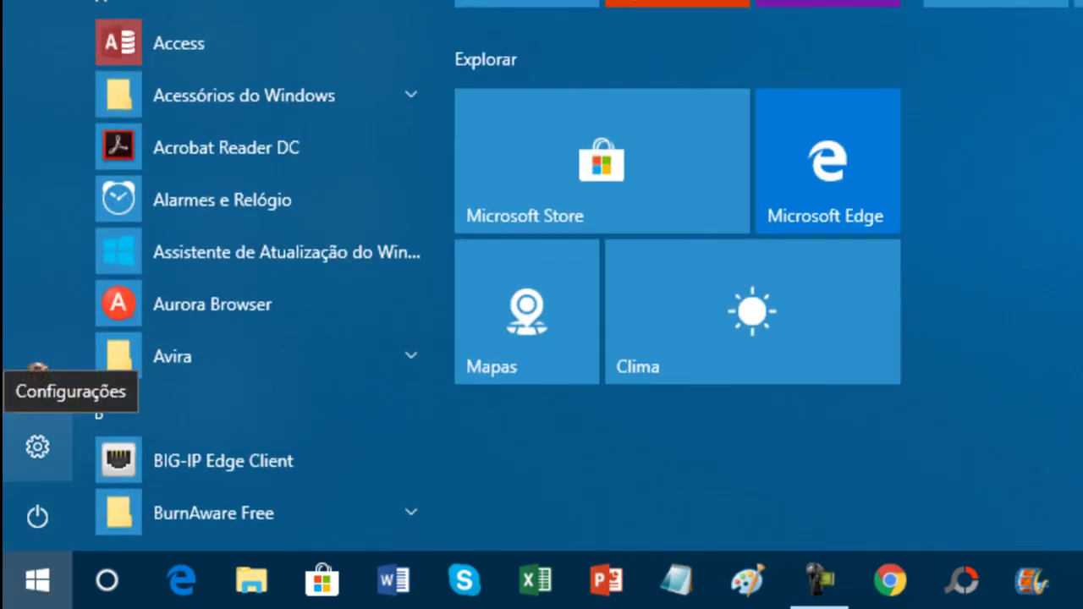
pyautogui.click(38, 446)
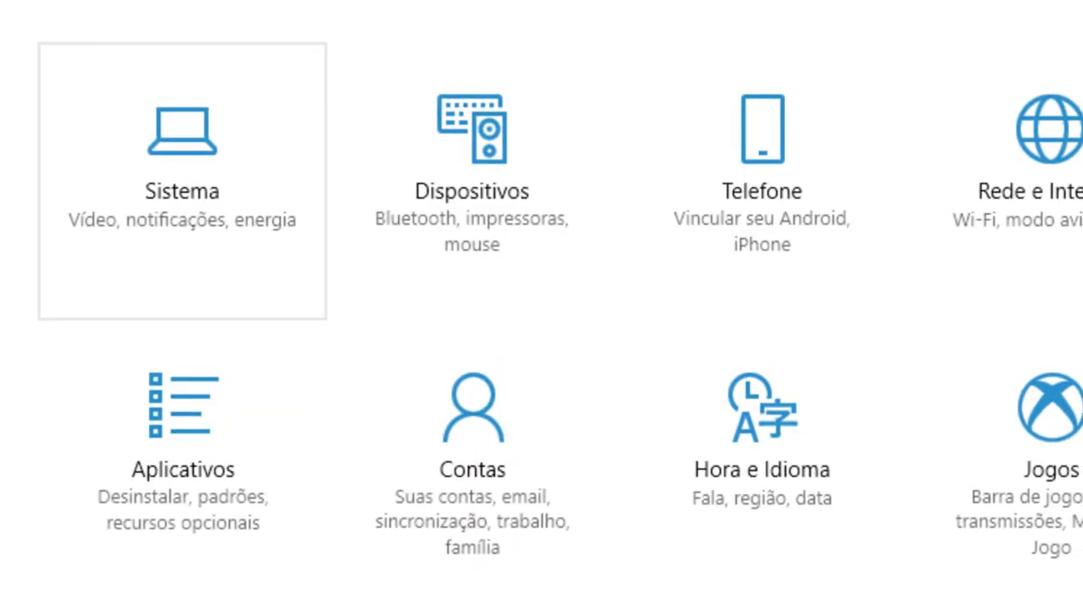
pyautogui.click(182, 181)
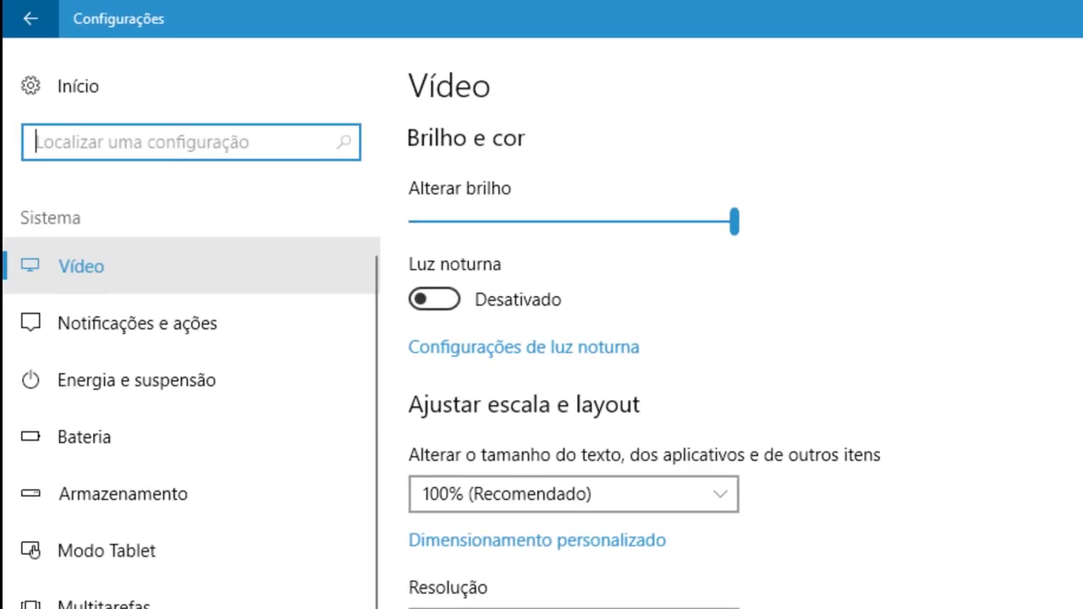
pyautogui.click(123, 493)
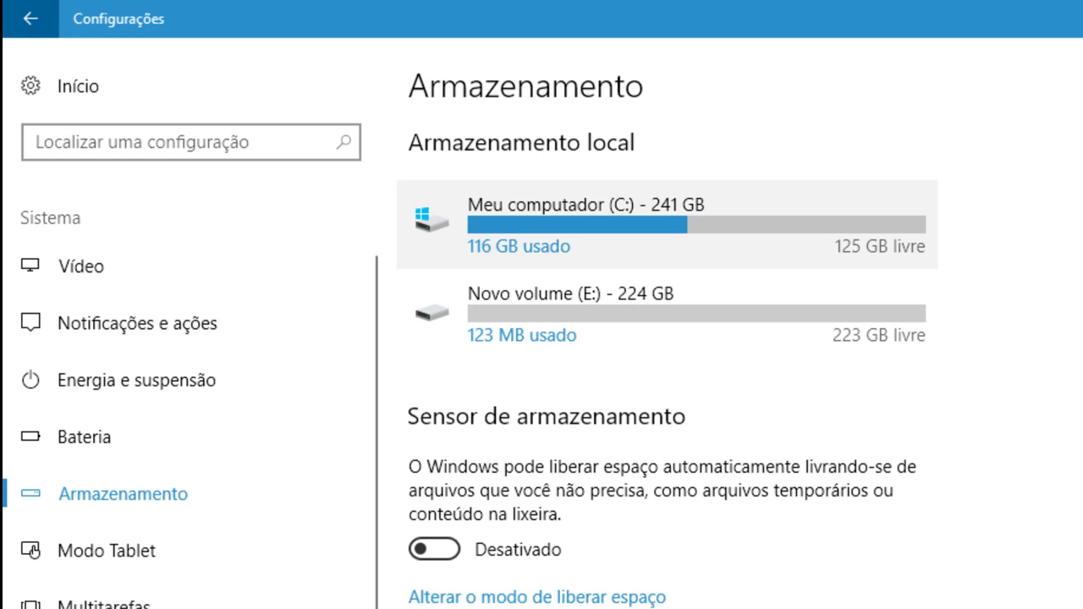
pyautogui.click(592, 225)
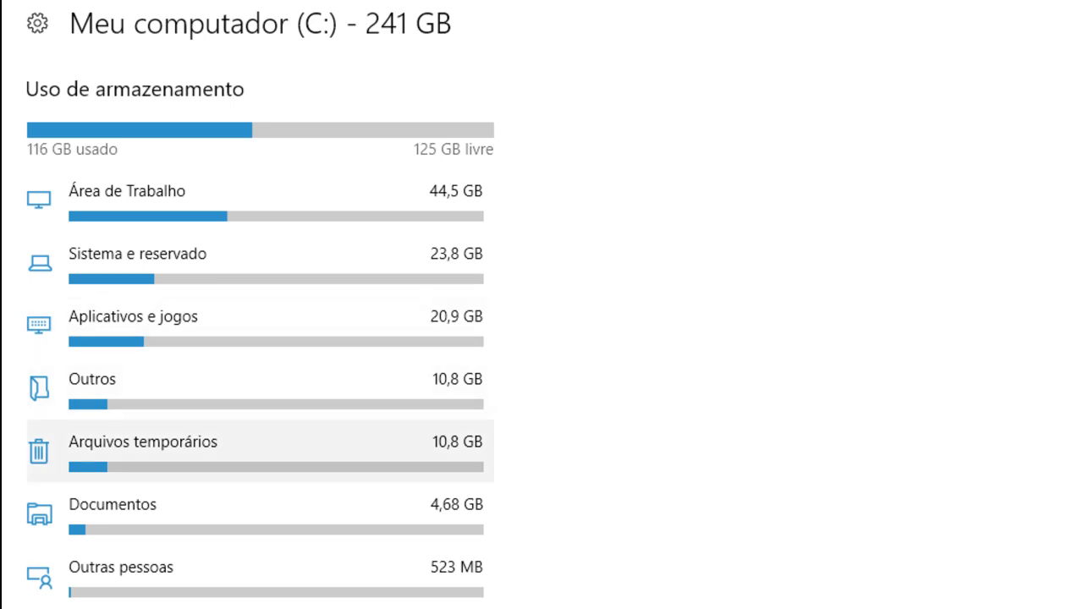
pyautogui.click(169, 452)
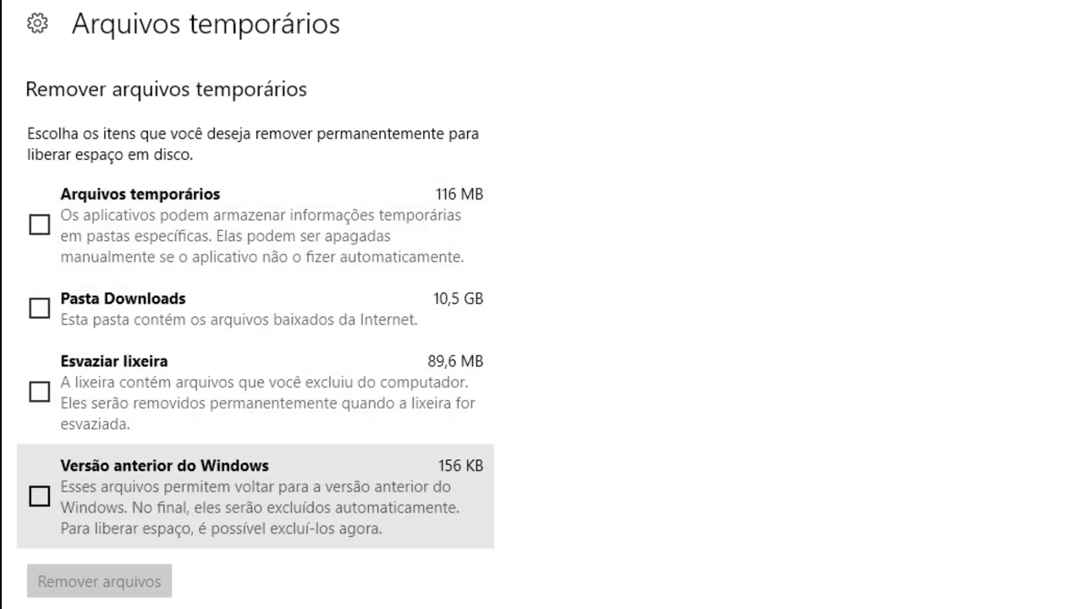
# - Select Arquivos temporários, Pasta Downloads and Esvaziar lixeira, leaving Versão anterior do Windows unselected, and remove the selected files
pyautogui.click(39, 497)
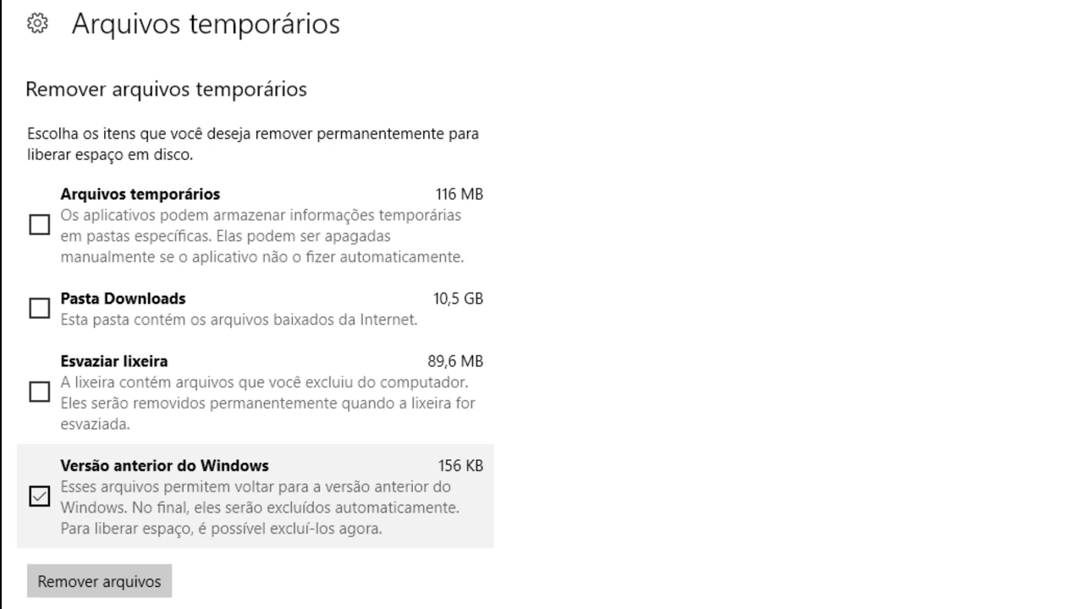
pyautogui.click(39, 497)
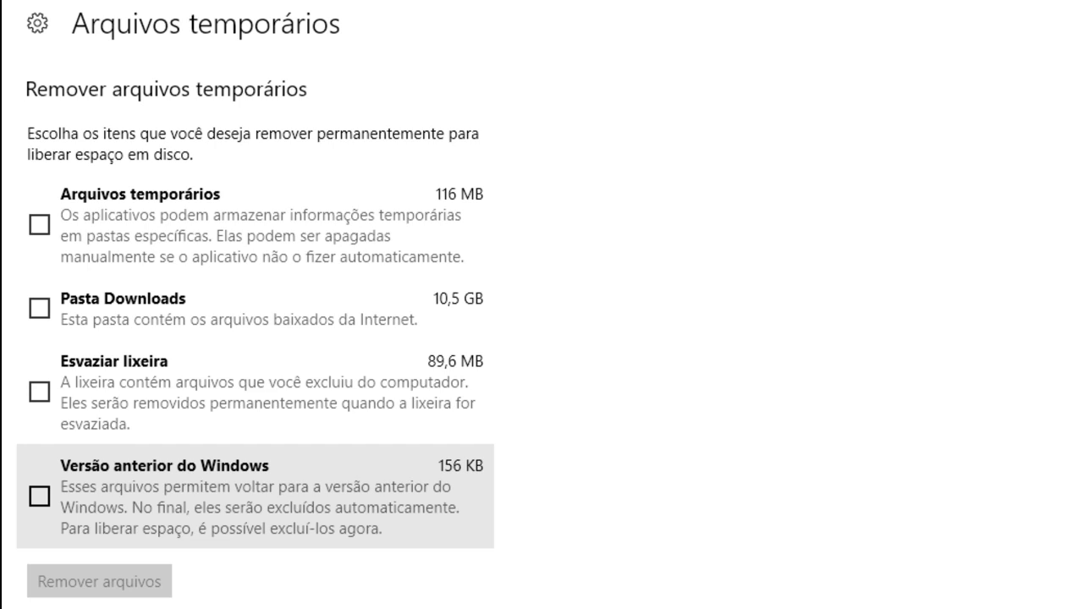
pyautogui.click(39, 392)
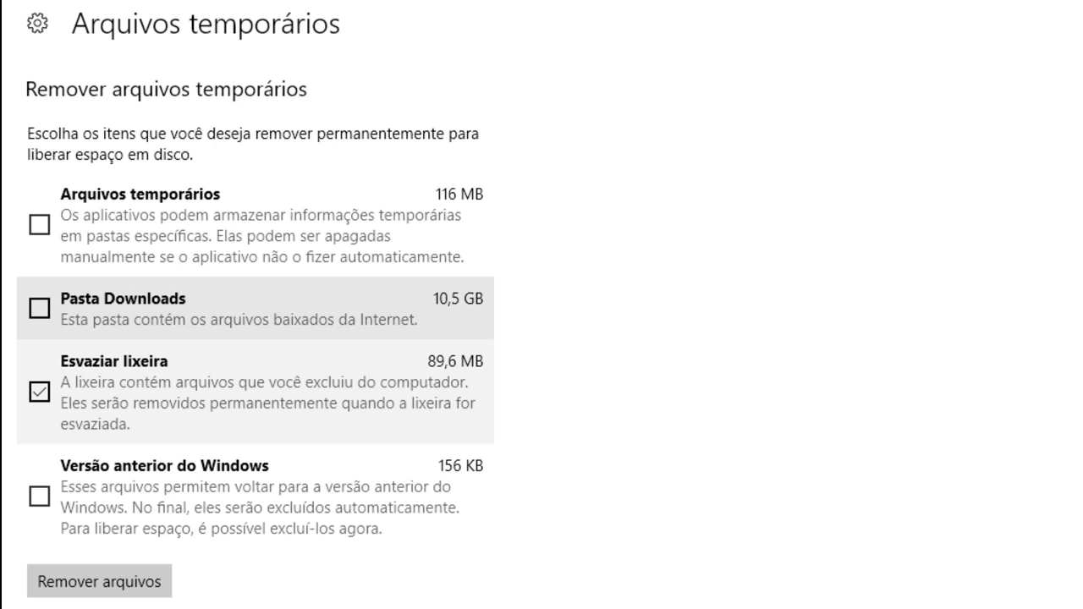
pyautogui.click(39, 308)
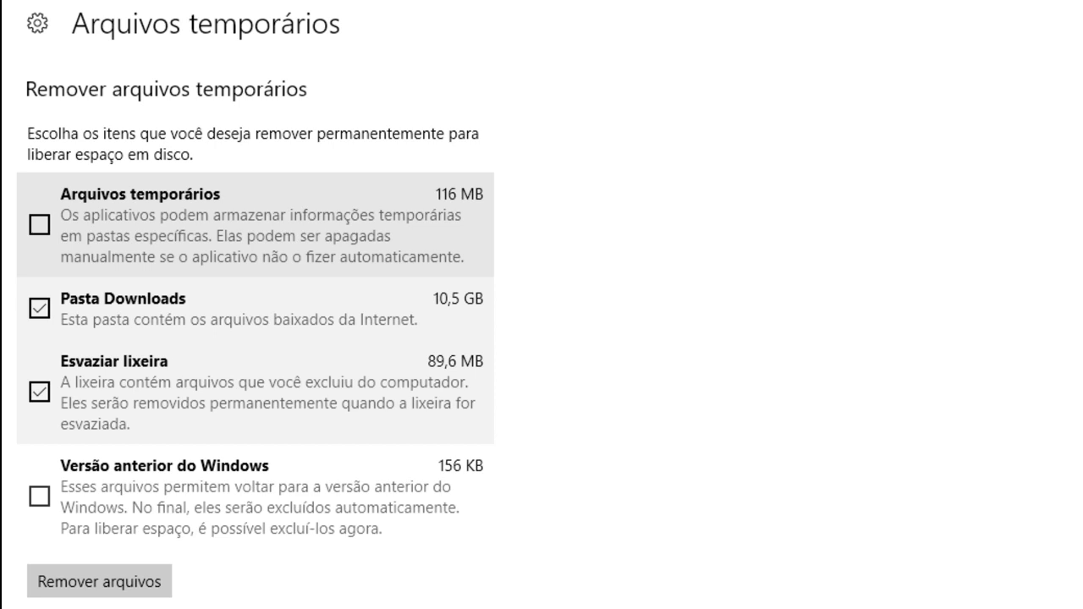
pyautogui.click(39, 225)
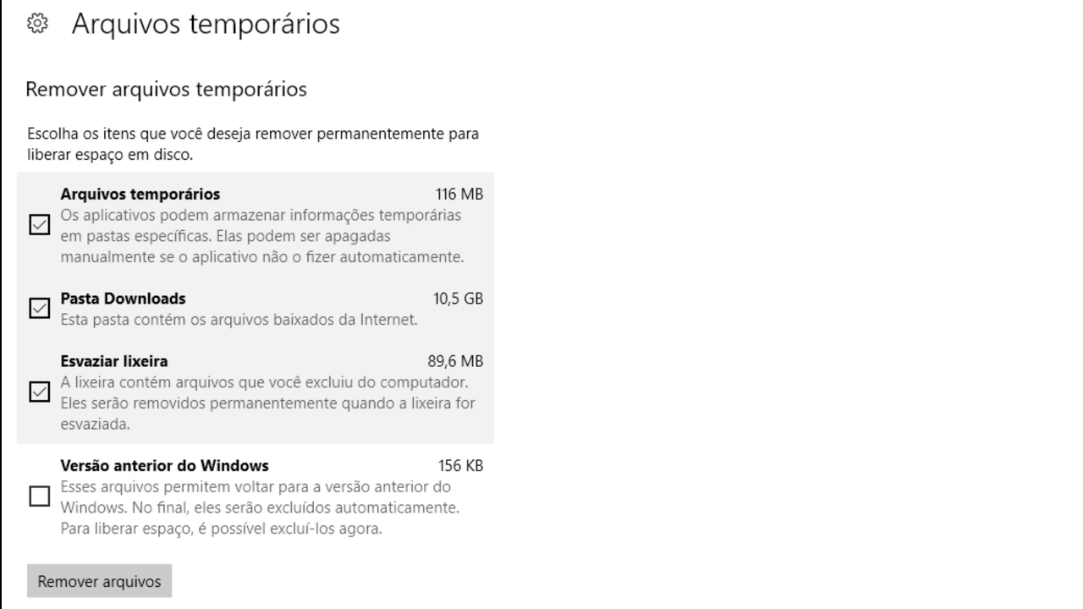
pyautogui.scroll(-1, 254, 339)
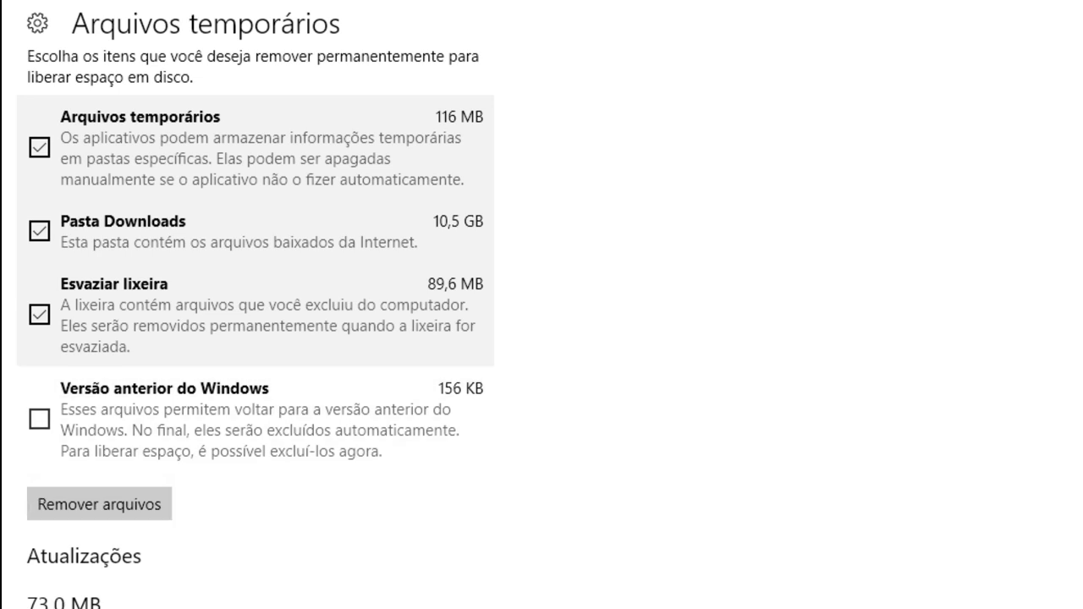
pyautogui.click(99, 505)
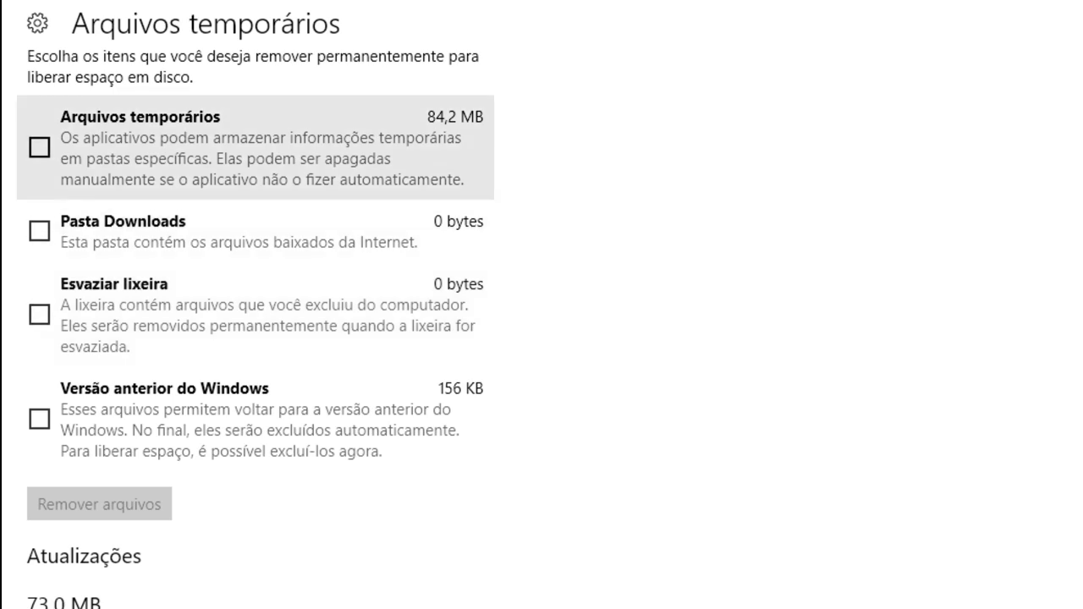
# - Remove the remaining Arquivos temporários items and close the settings window
pyautogui.click(39, 147)
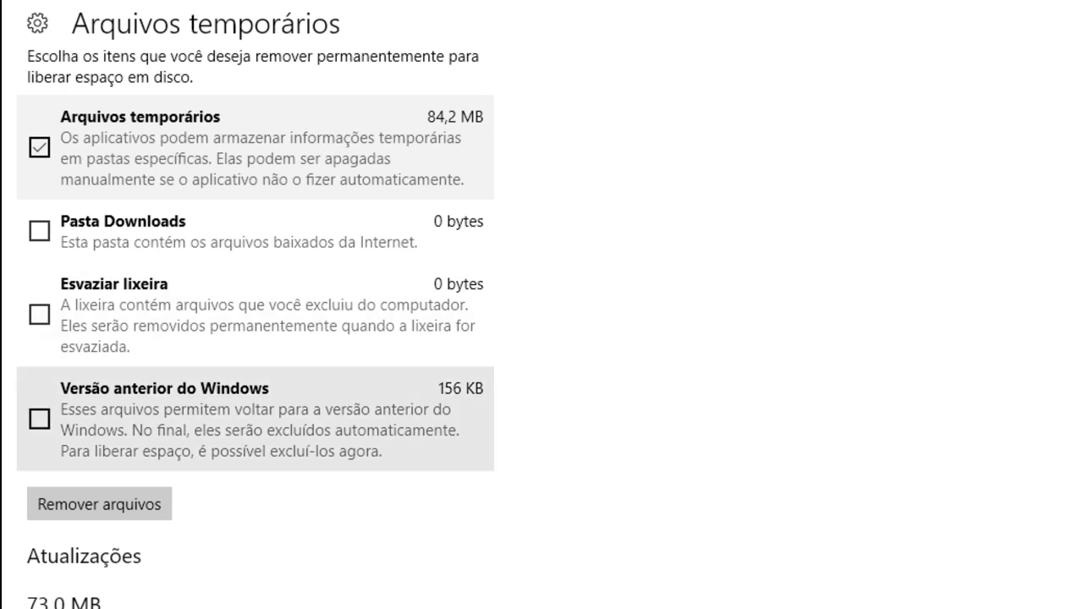
pyautogui.click(99, 504)
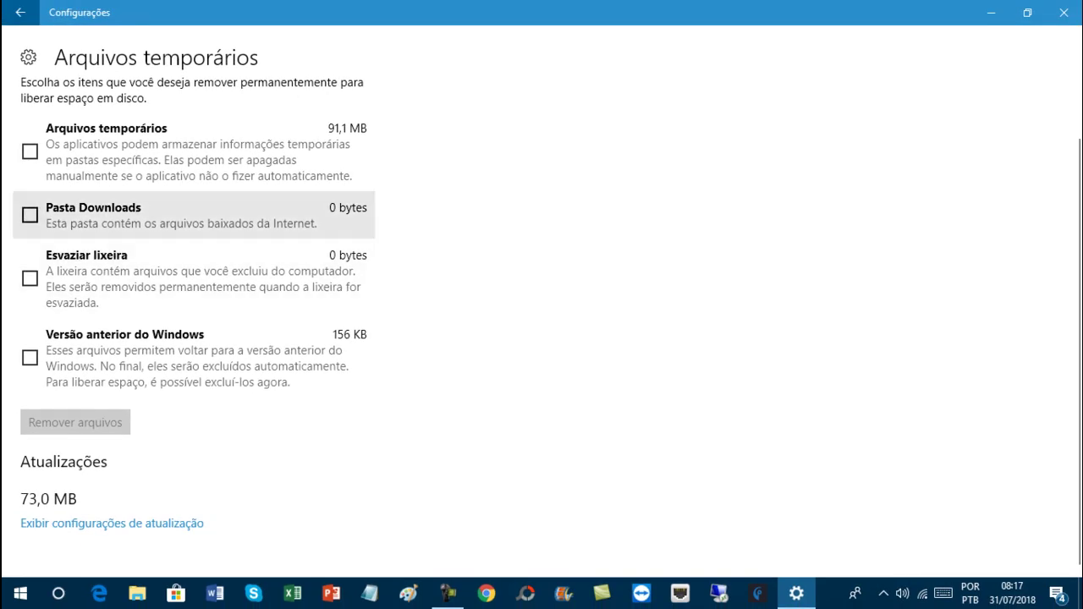
pyautogui.click(1064, 11)
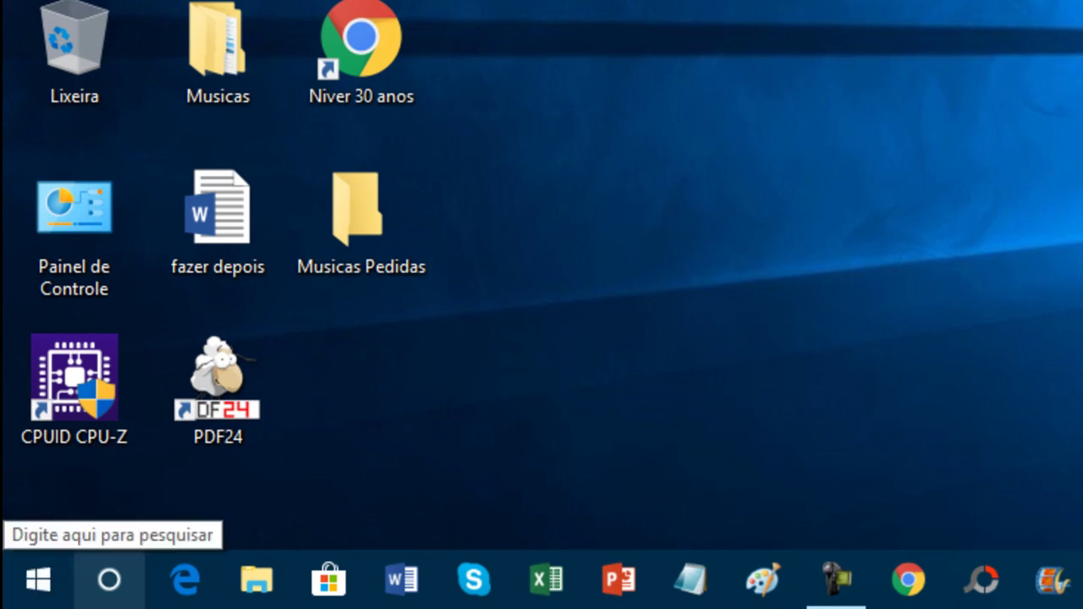
# - Find Executar through the Windows search and run "recent" to open the Recent folder
pyautogui.click(109, 580)
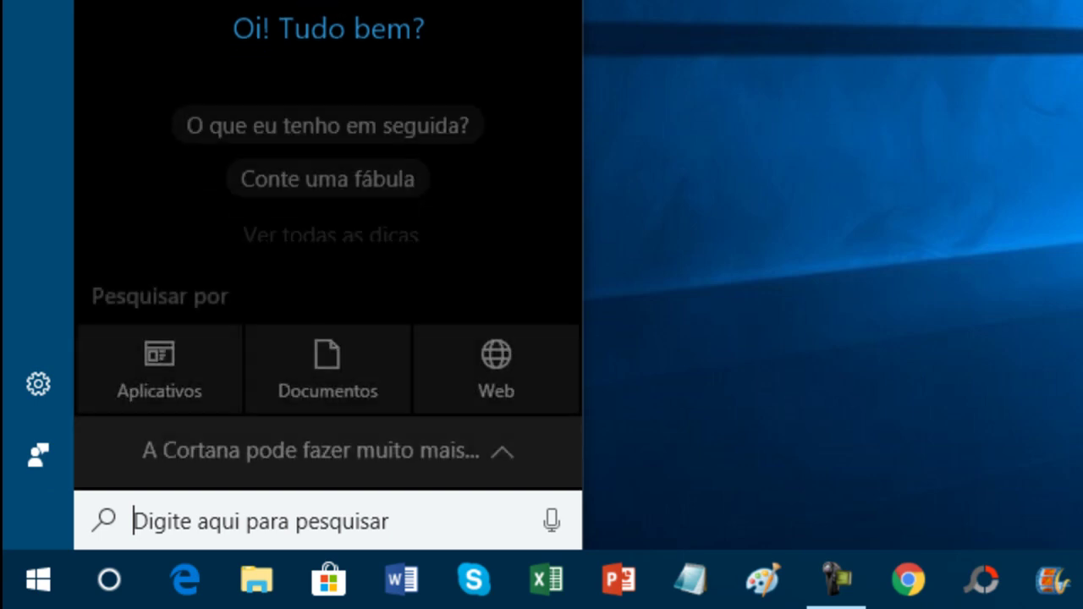
pyautogui.write('executar')
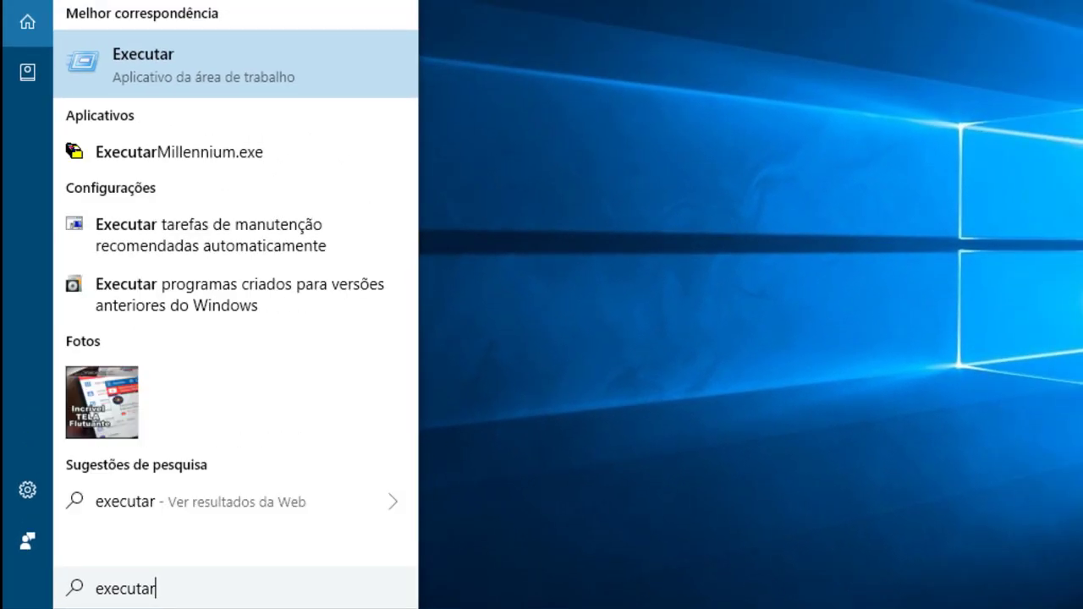
pyautogui.press('Return')
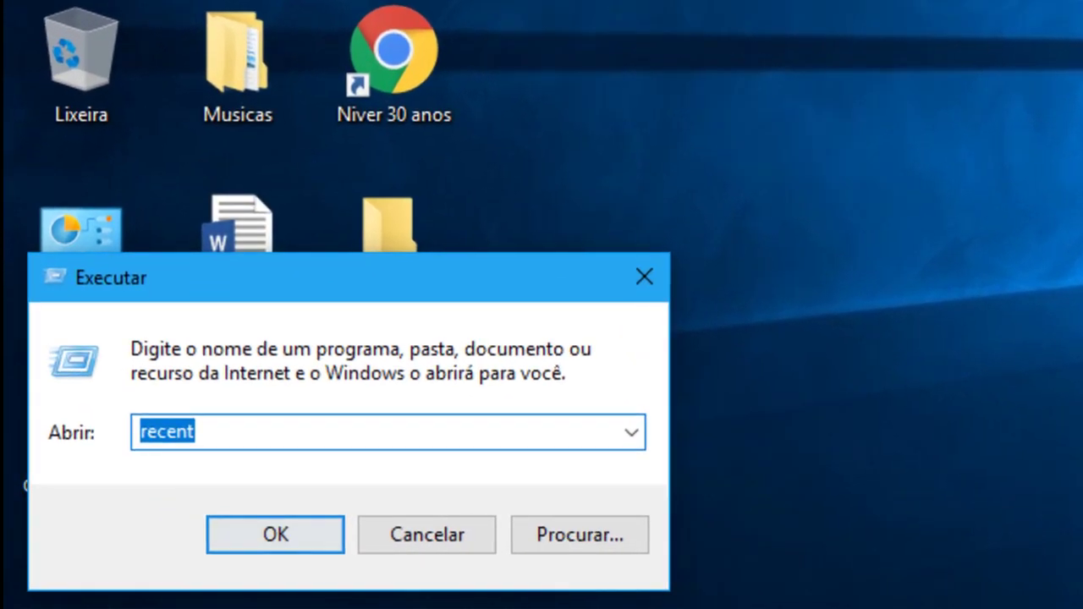
pyautogui.press('End')
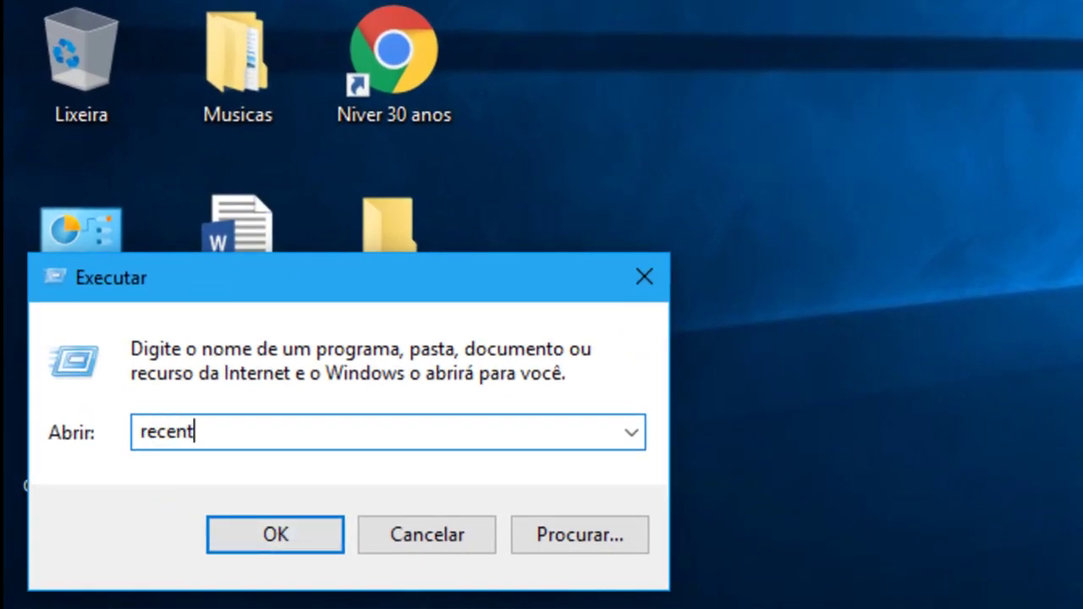
pyautogui.hotkey('shift', 'Left')
pyautogui.hotkey('shift', 'Left')
pyautogui.hotkey('shift', 'Left')
pyautogui.hotkey('shift', 'Left')
pyautogui.hotkey('shift', 'Left')
pyautogui.hotkey('shift', 'Left')
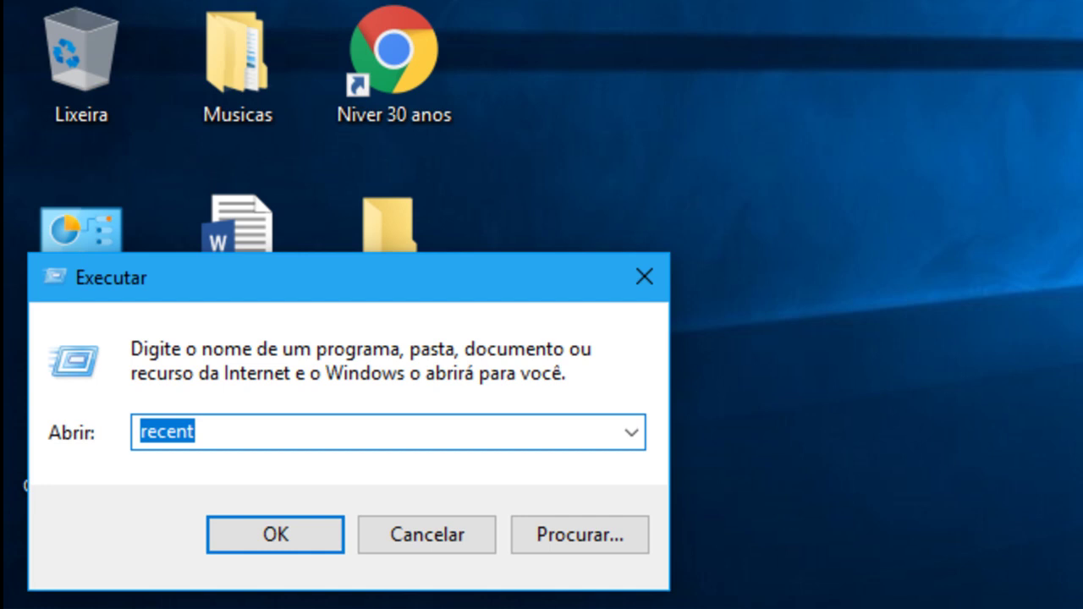
pyautogui.write('rec')
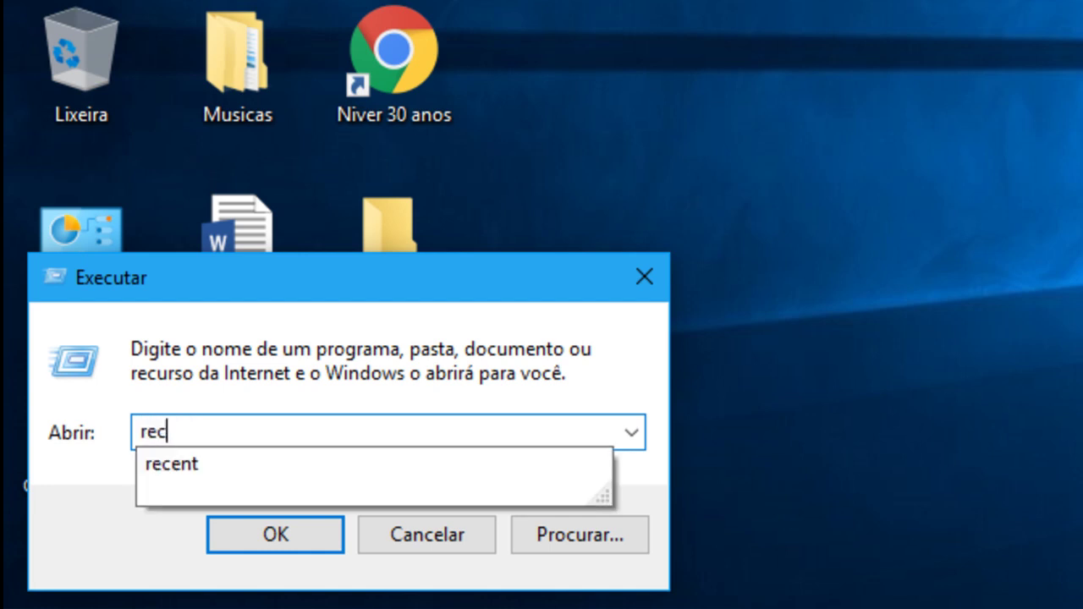
pyautogui.write('ent')
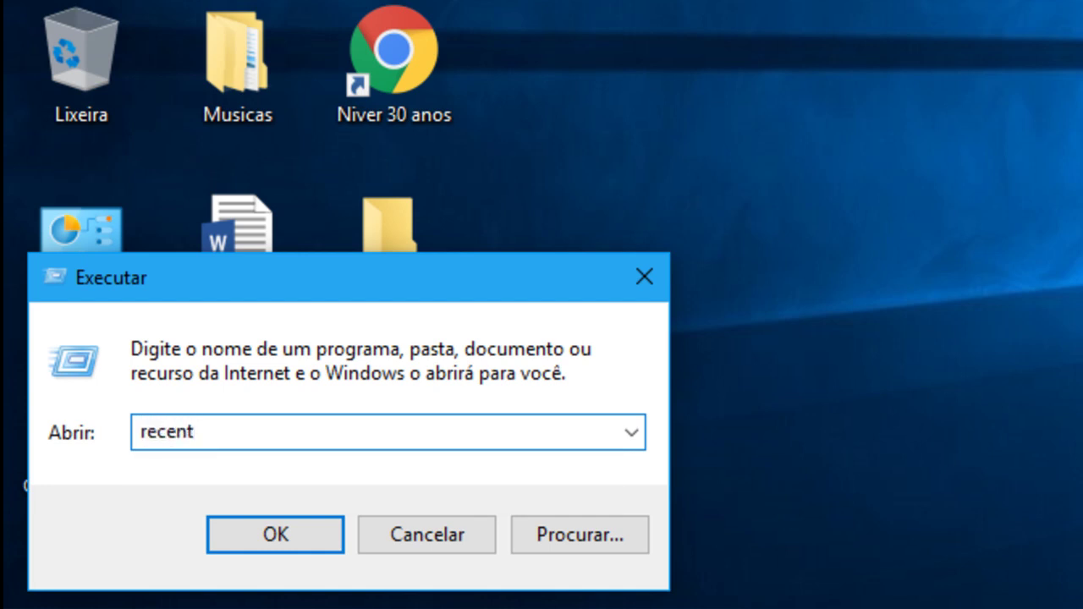
pyautogui.press('Return')
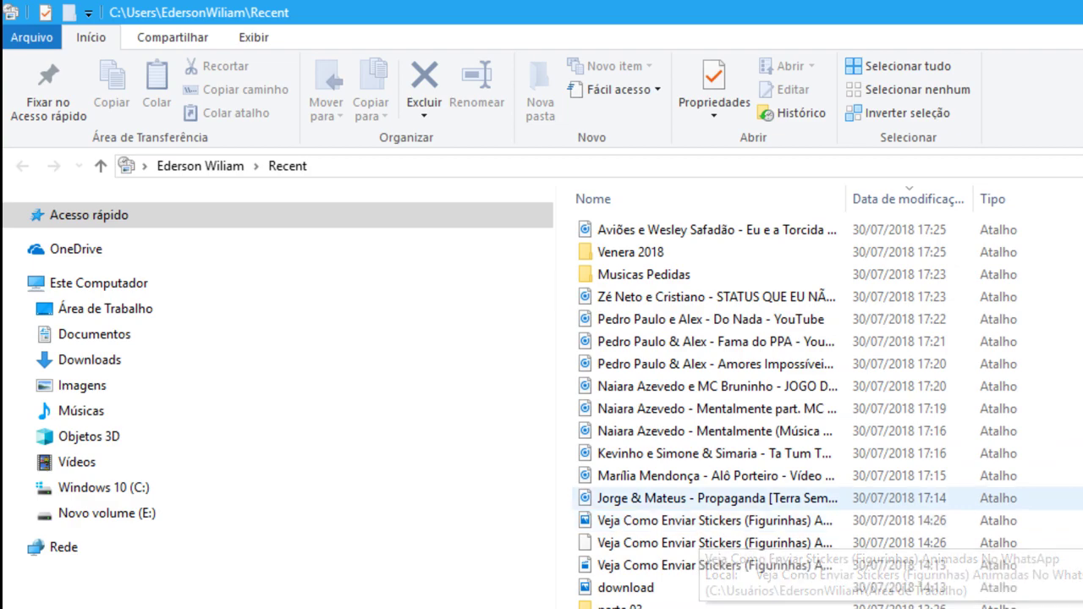
# - Look through the Recent folder's shortcuts and permanently delete all of them
pyautogui.scroll(-10, 711, 492)
pyautogui.scroll(-20, 711, 493)
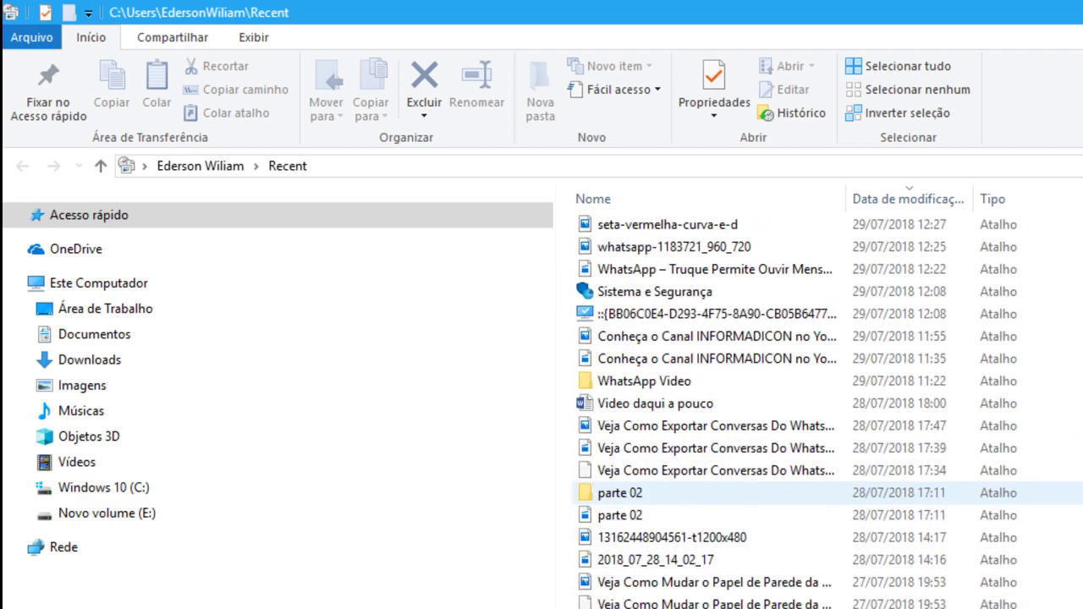
pyautogui.scroll(-10, 710, 493)
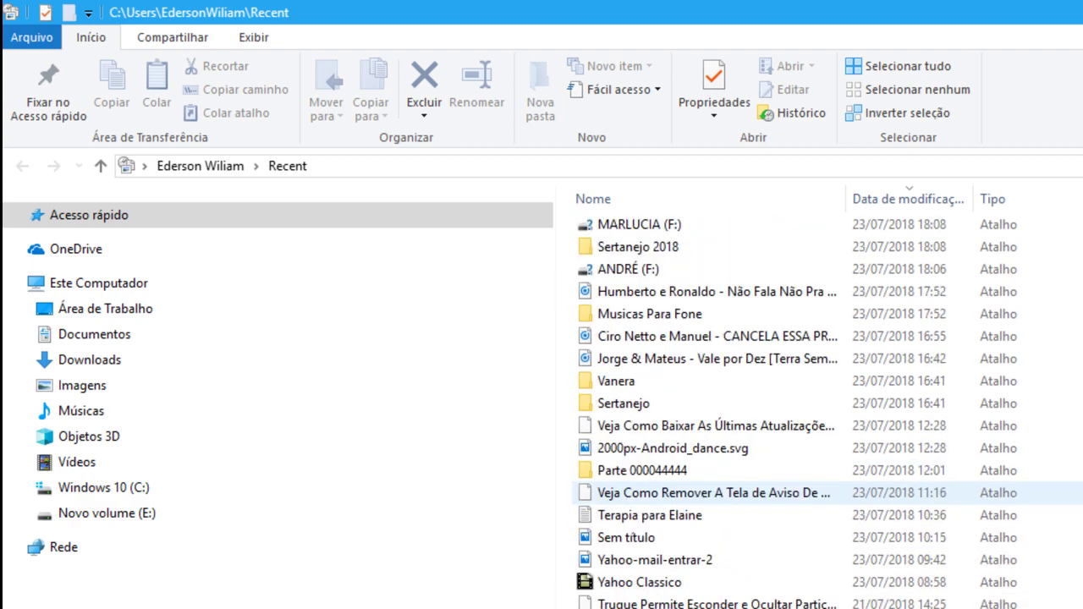
pyautogui.scroll(20, 711, 493)
pyautogui.scroll(20, 711, 488)
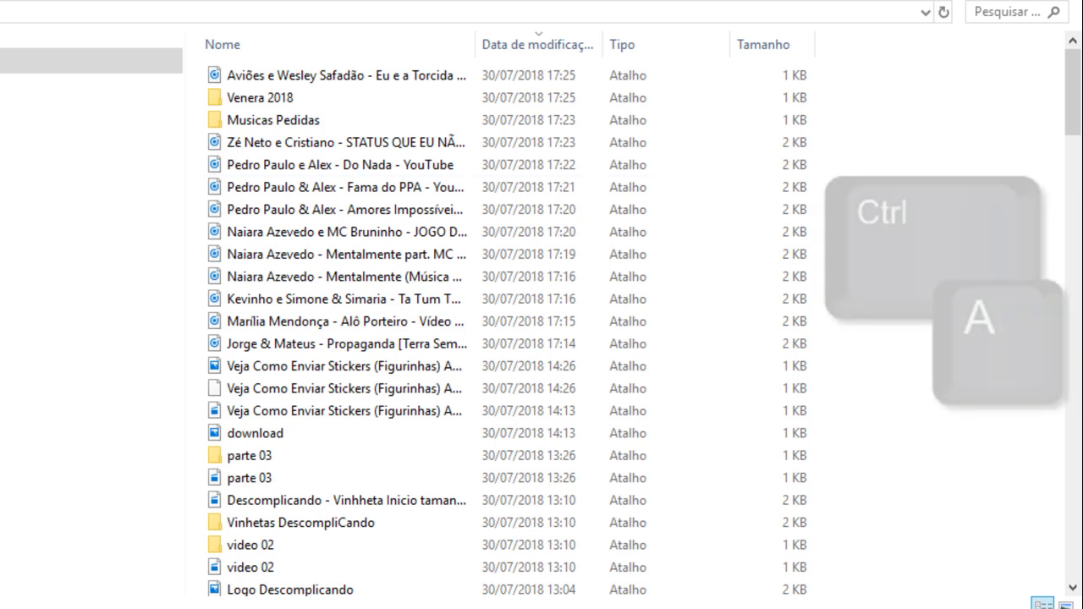
pyautogui.hotkey('ctrl', 'a')
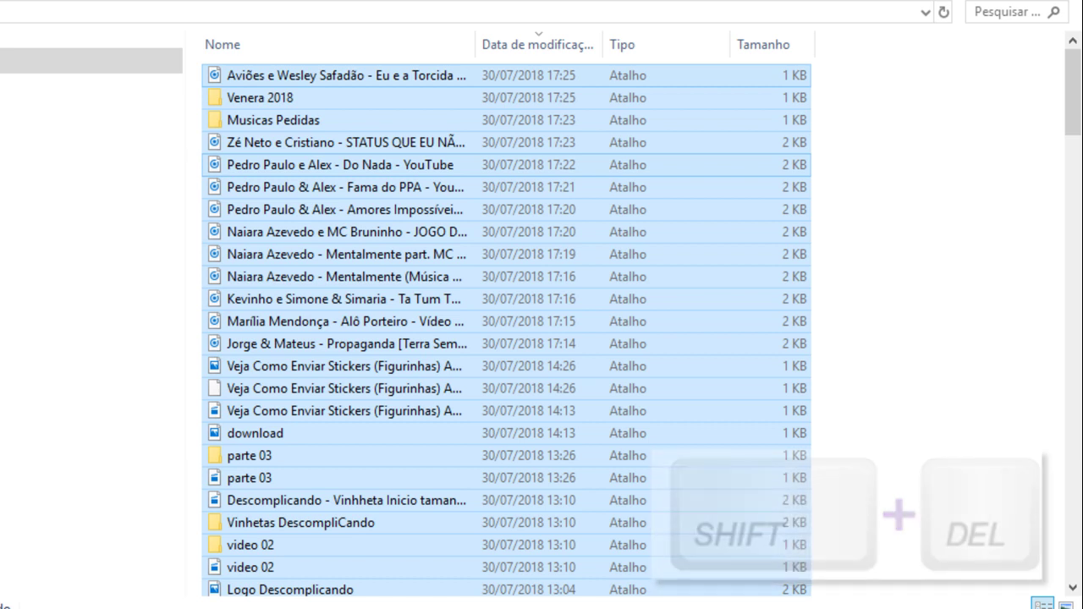
pyautogui.hotkey('shift', 'Delete')
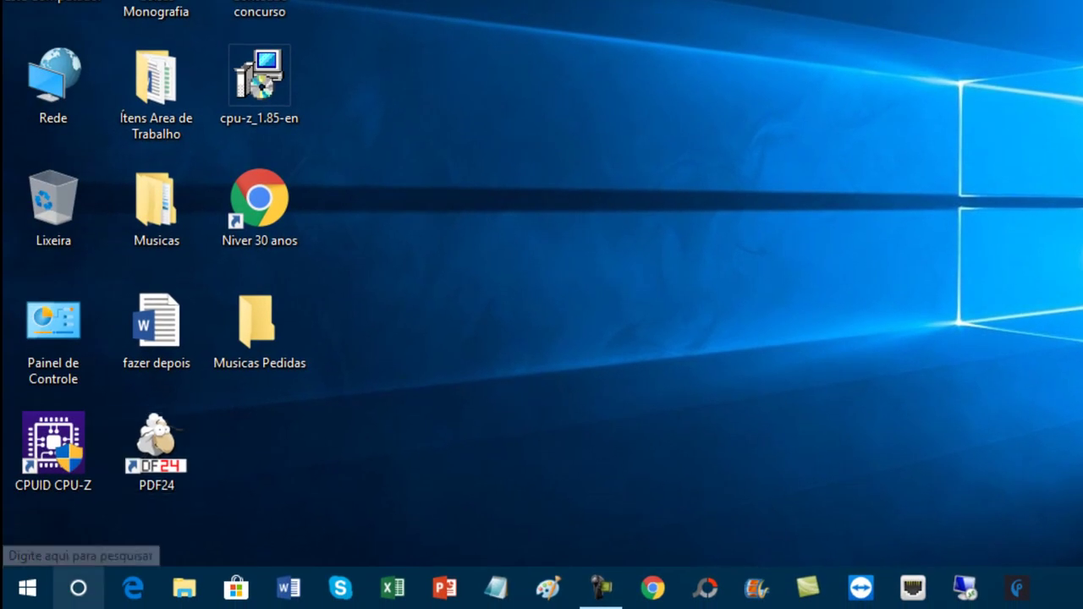
# - Find Executar through the Windows search and run "temp" to open the Windows Temp folder
pyautogui.click(78, 587)
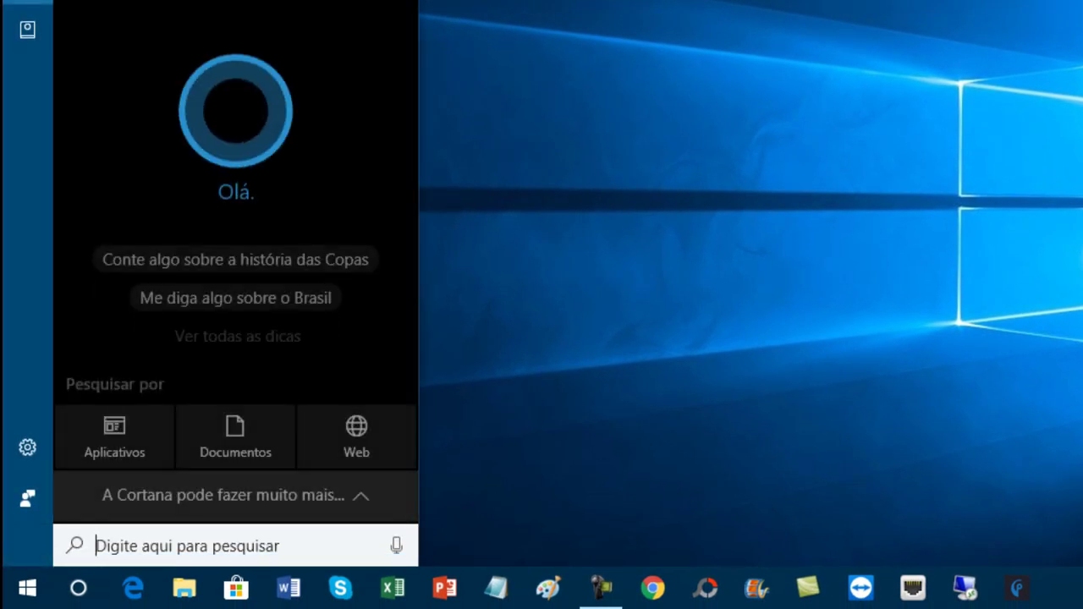
pyautogui.write('executar')
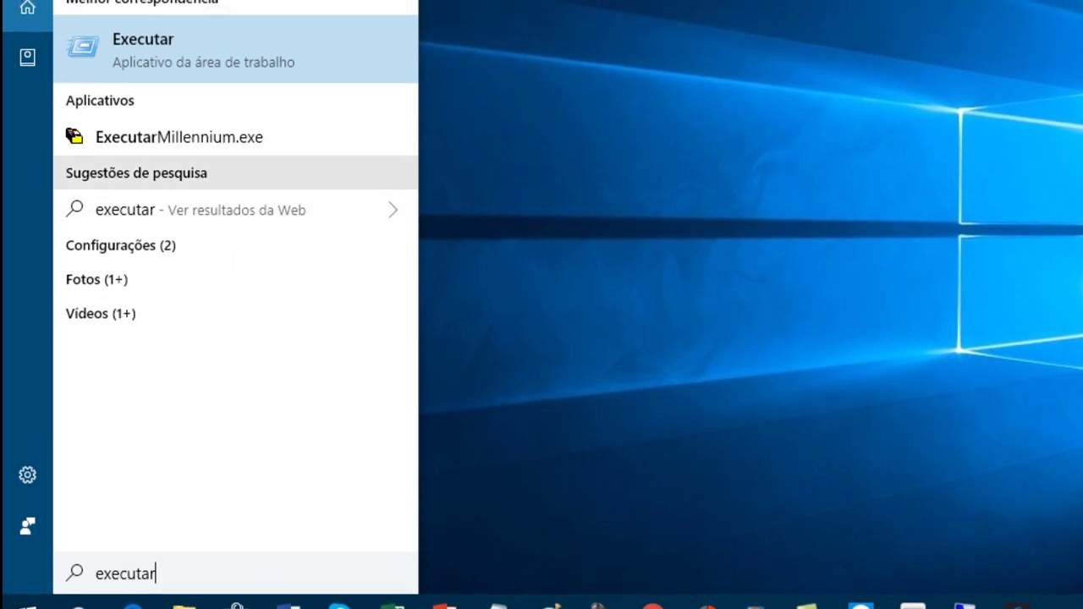
pyautogui.press('Return')
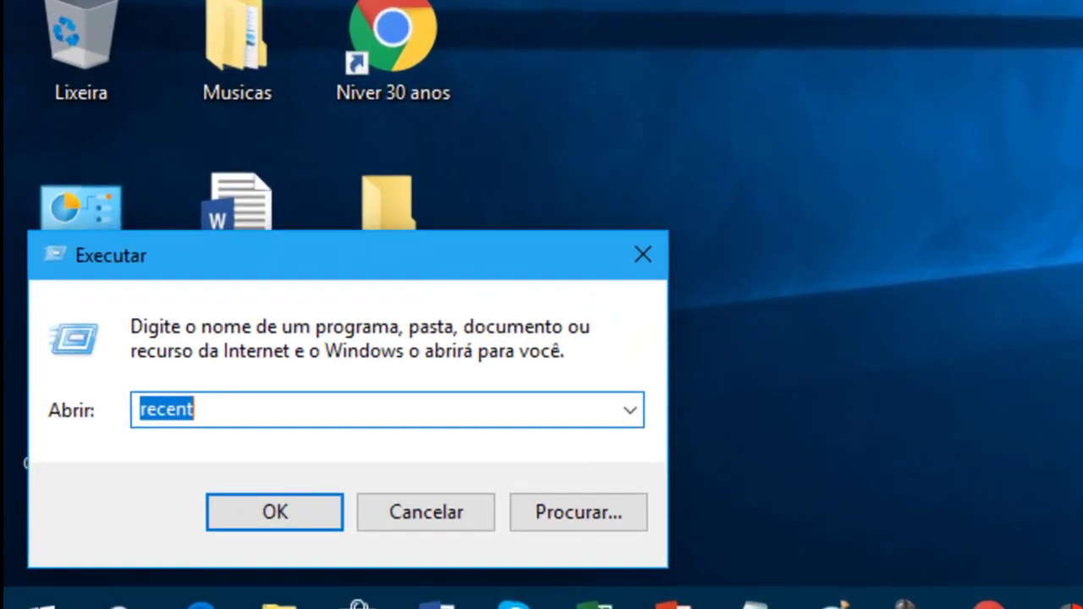
pyautogui.press('End')
pyautogui.press('BackSpace')
pyautogui.press('BackSpace')
pyautogui.press('BackSpace')
pyautogui.press('BackSpace')
pyautogui.press('BackSpace')
pyautogui.press('BackSpace')
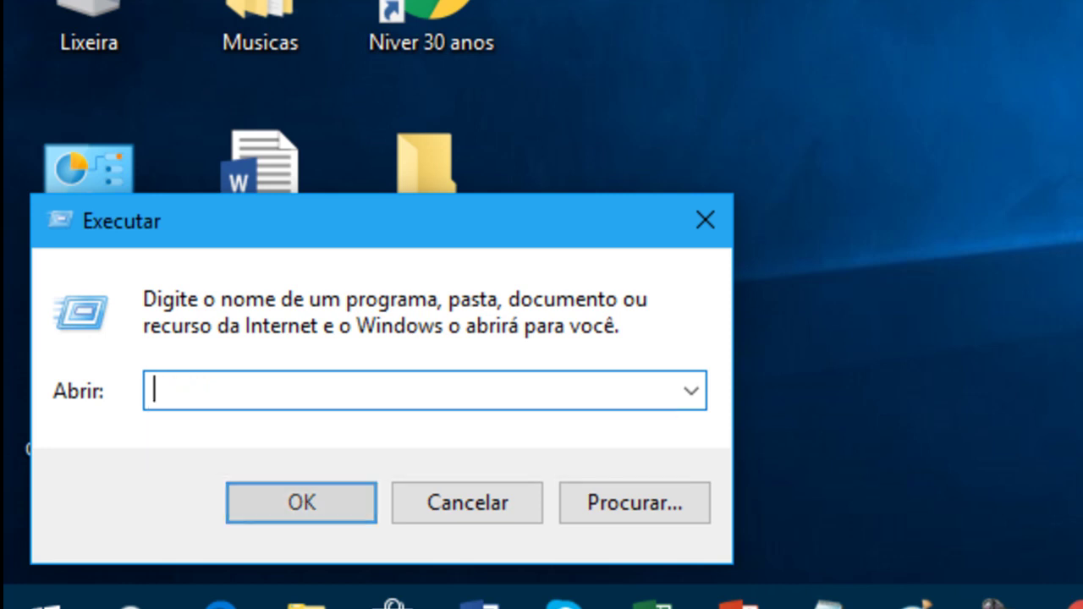
pyautogui.write('temp')
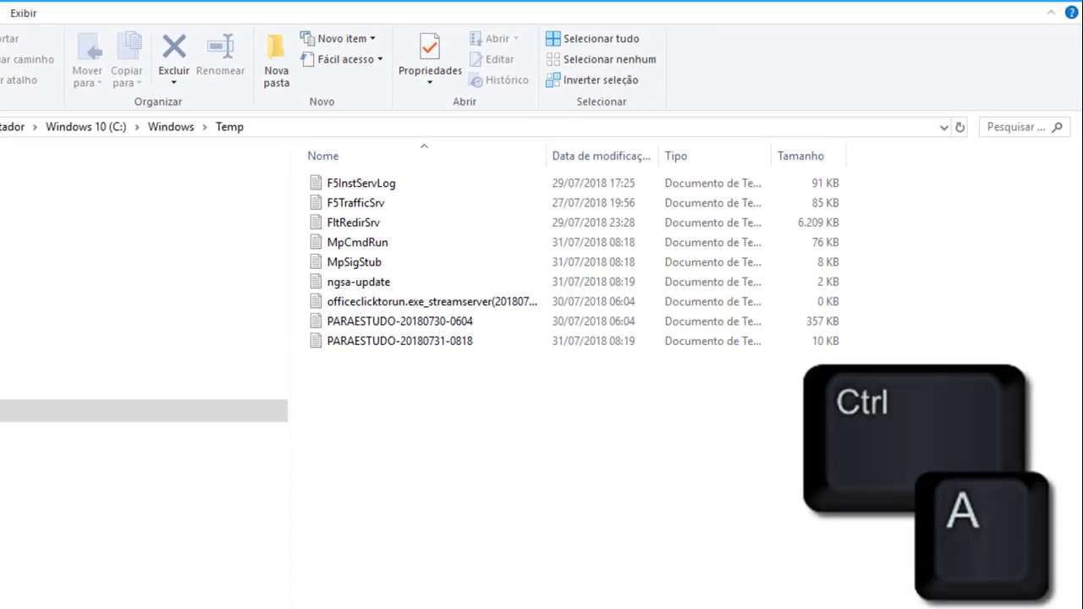
# - Permanently delete all files in the Windows Temp folder, ignoring every item that is in use
pyautogui.hotkey('ctrl', 'a')
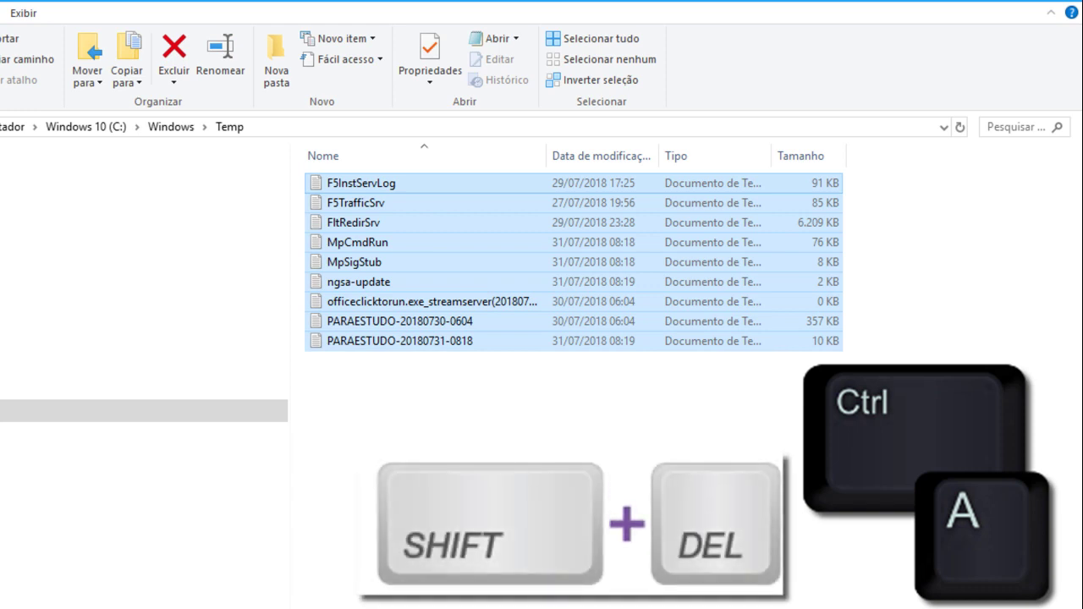
pyautogui.hotkey('shift', 'Delete')
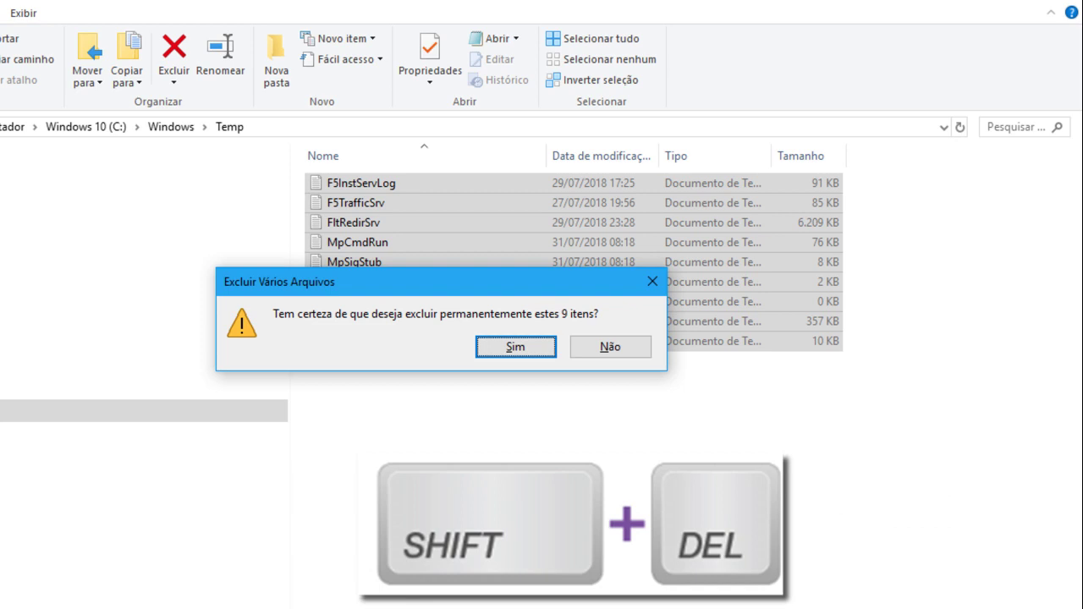
pyautogui.press('Return')
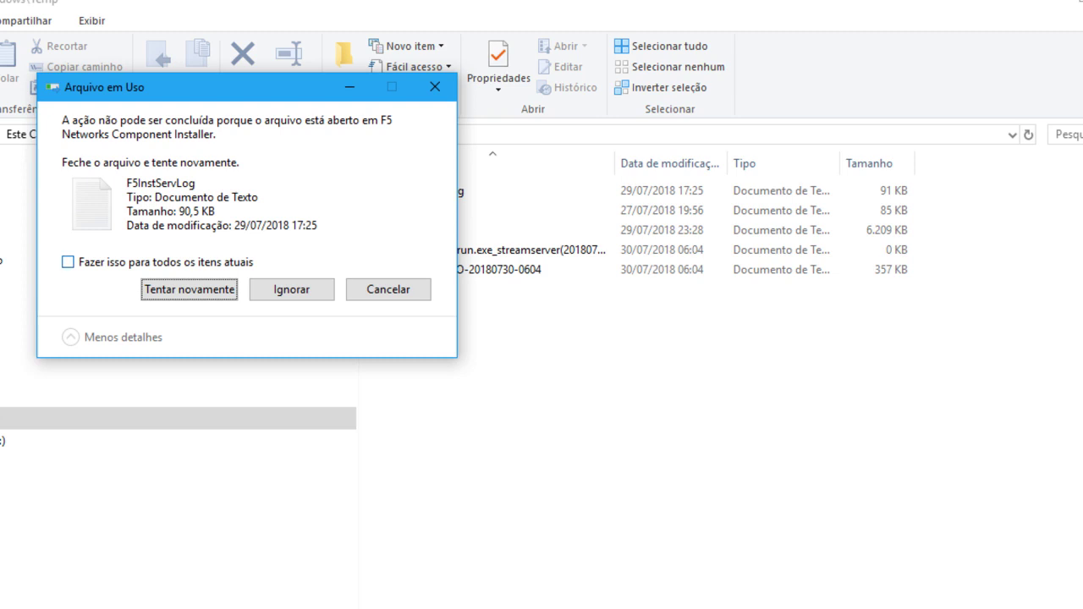
pyautogui.click(67, 262)
pyautogui.click(189, 288)
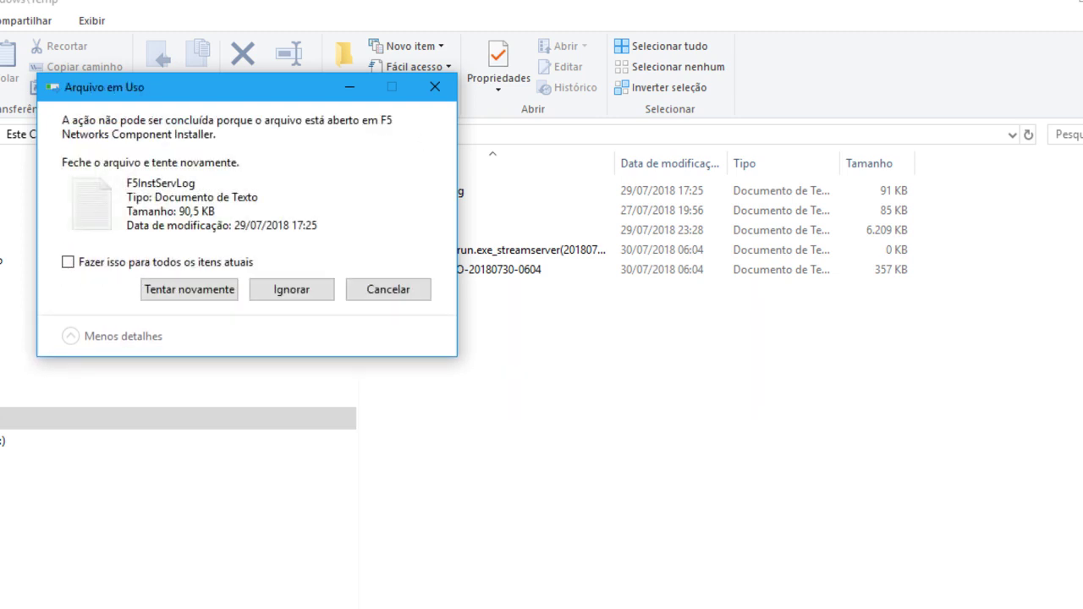
pyautogui.click(68, 262)
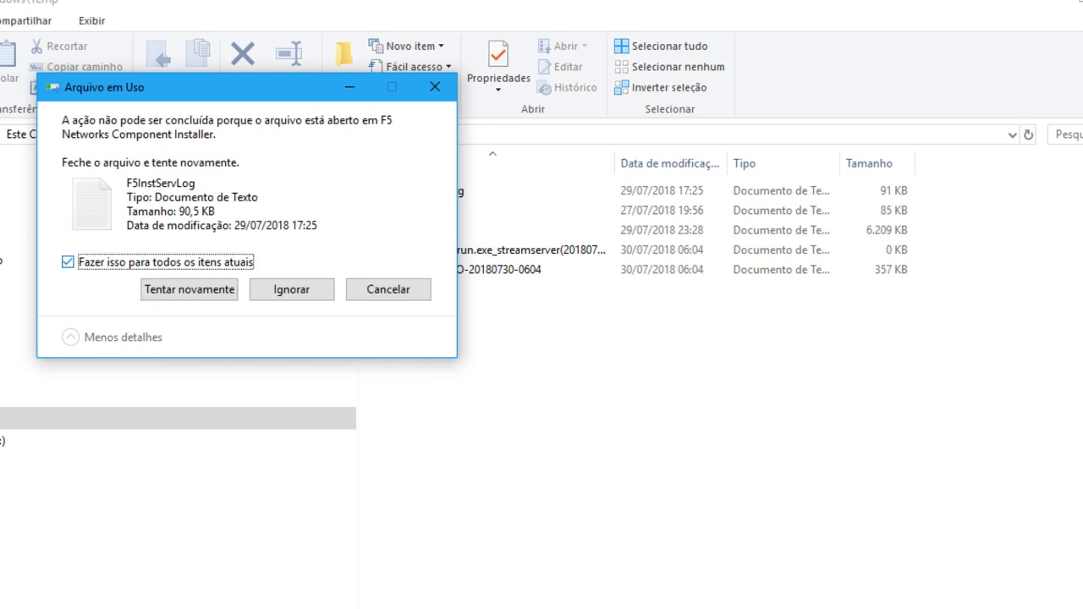
pyautogui.click(292, 289)
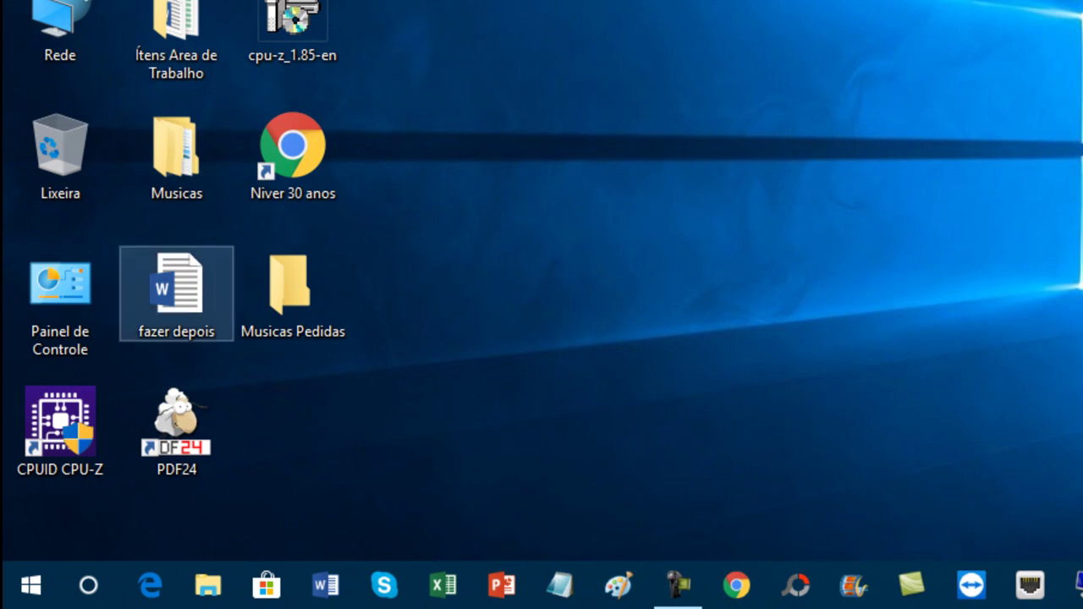
# - Find Executar through the Windows search and run "%temp%" to open the user's local Temp folder
pyautogui.click(88, 585)
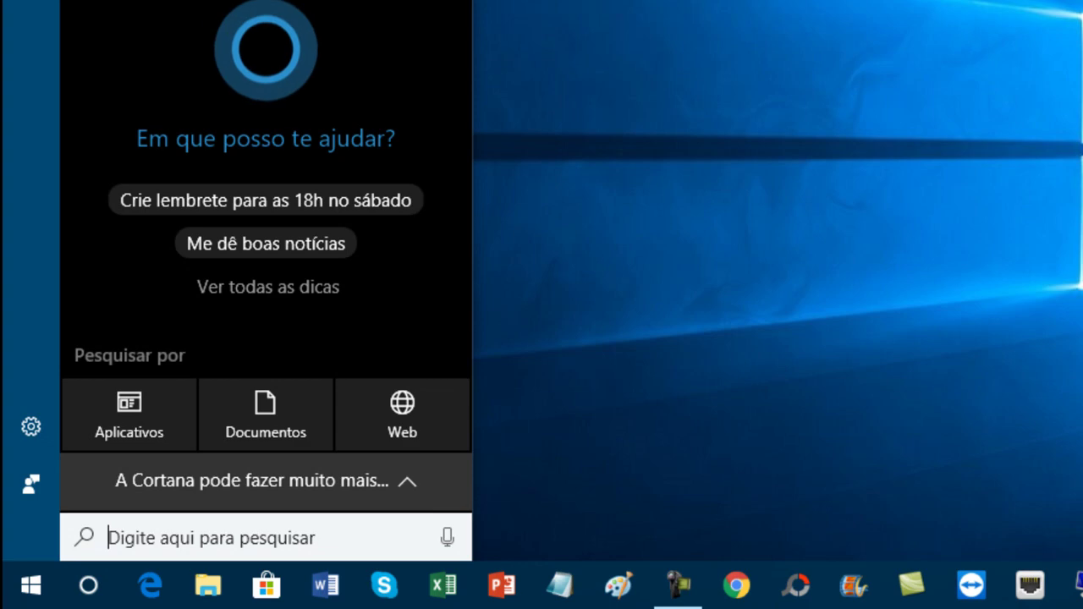
pyautogui.write('executar')
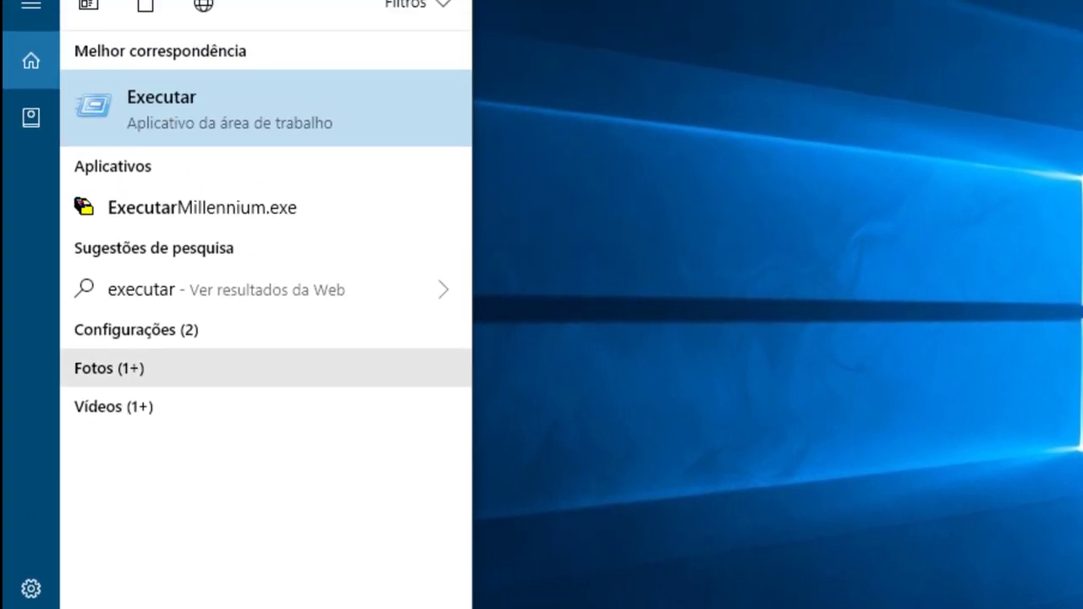
pyautogui.click(161, 109)
pyautogui.press('End')
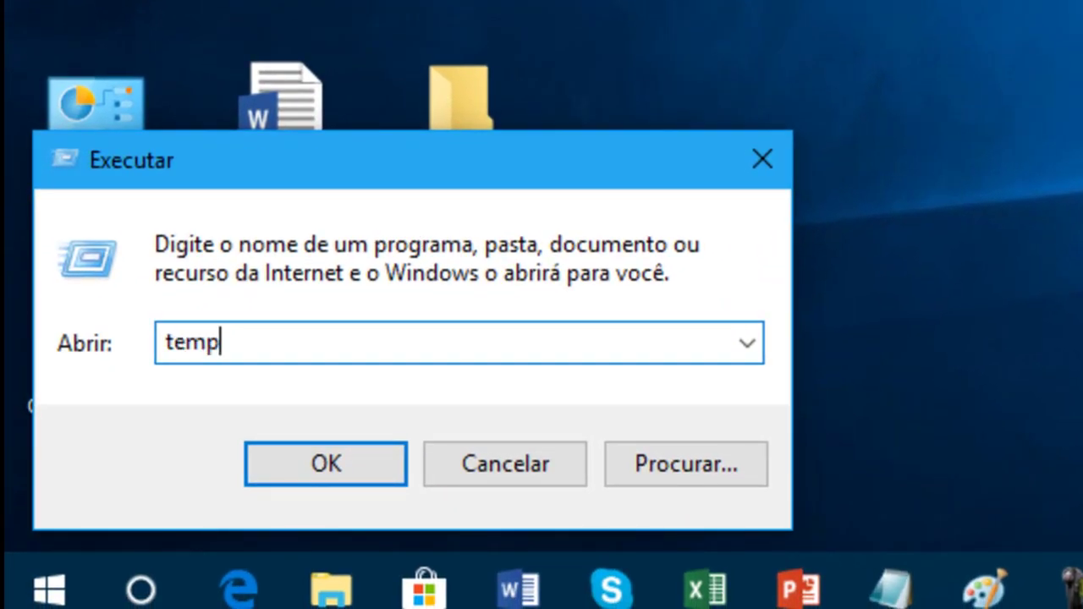
pyautogui.press('BackSpace')
pyautogui.press('BackSpace')
pyautogui.press('BackSpace')
pyautogui.press('BackSpace')
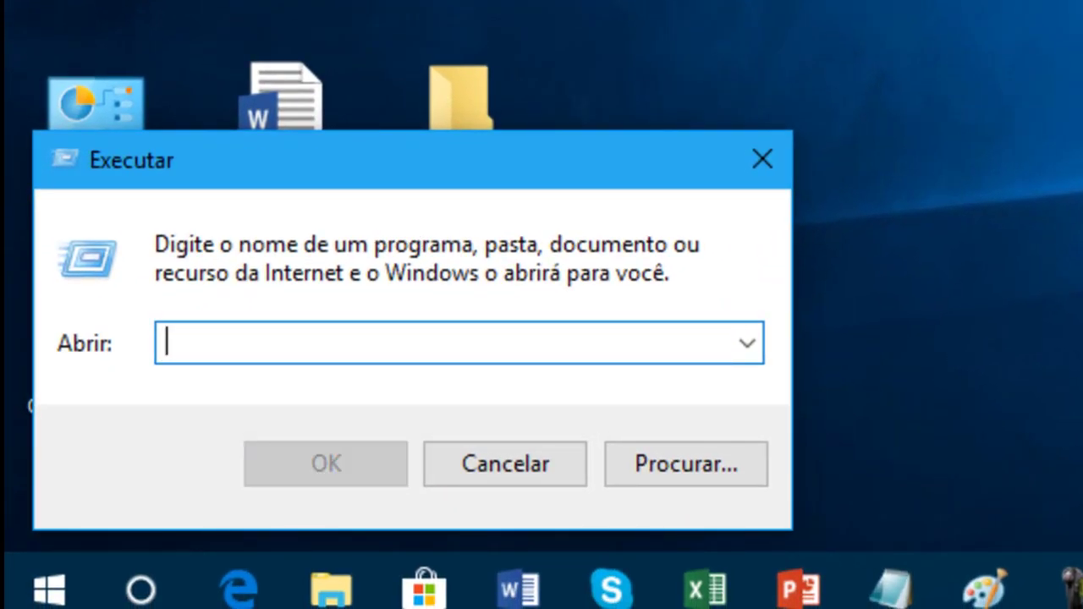
pyautogui.write('%temp')
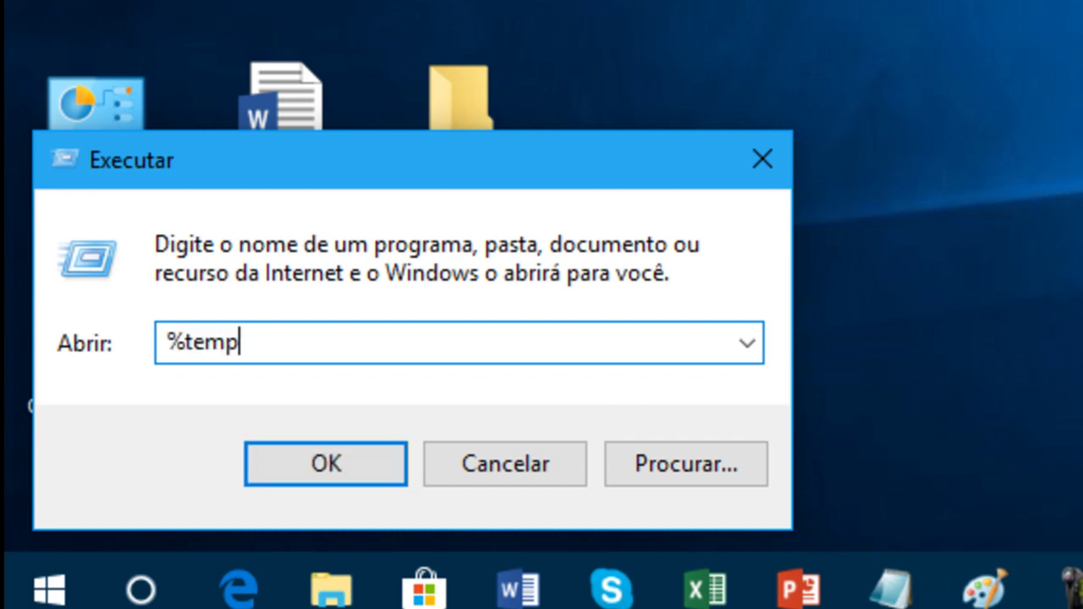
pyautogui.write('%')
pyautogui.press('Return')
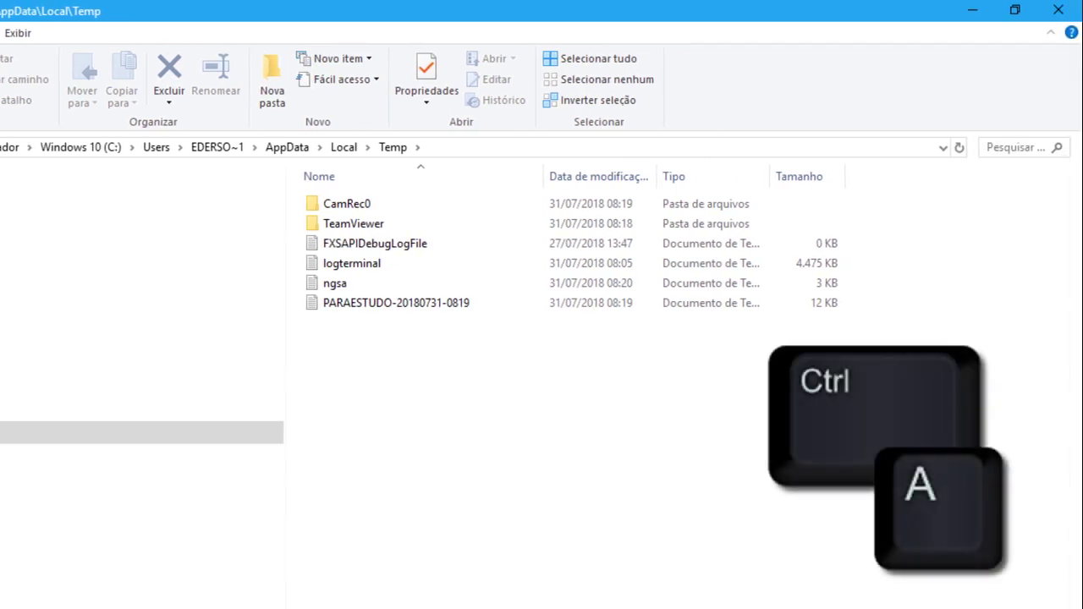
# - Permanently delete everything in the AppData\Local\Temp folder, ignoring all items in use, and close the folder window
pyautogui.hotkey('ctrl', 'a')
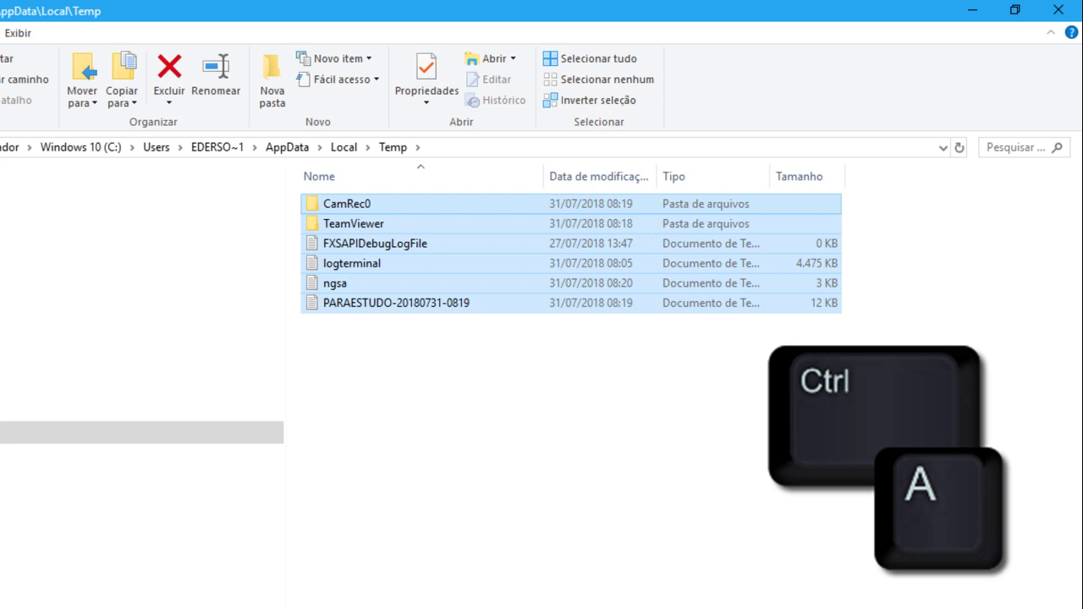
pyautogui.hotkey('shift', 'Delete')
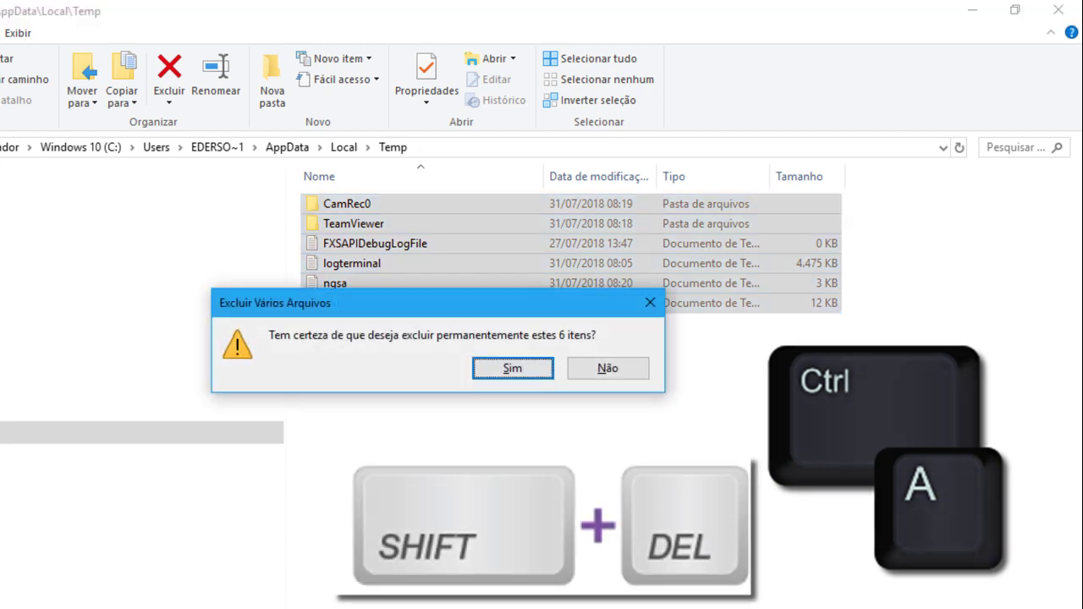
pyautogui.press('Return')
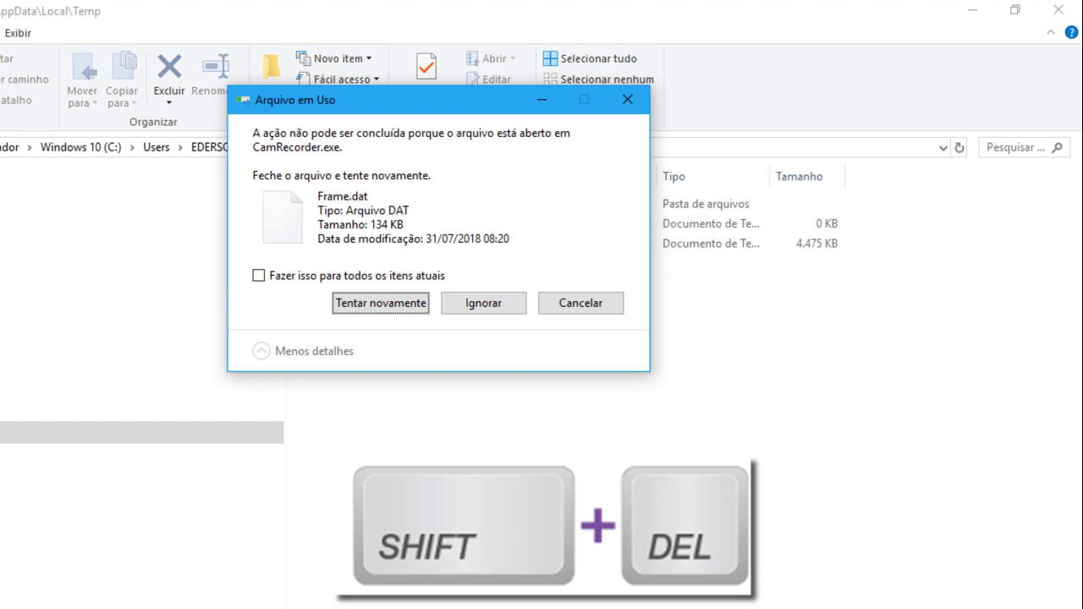
pyautogui.click(258, 275)
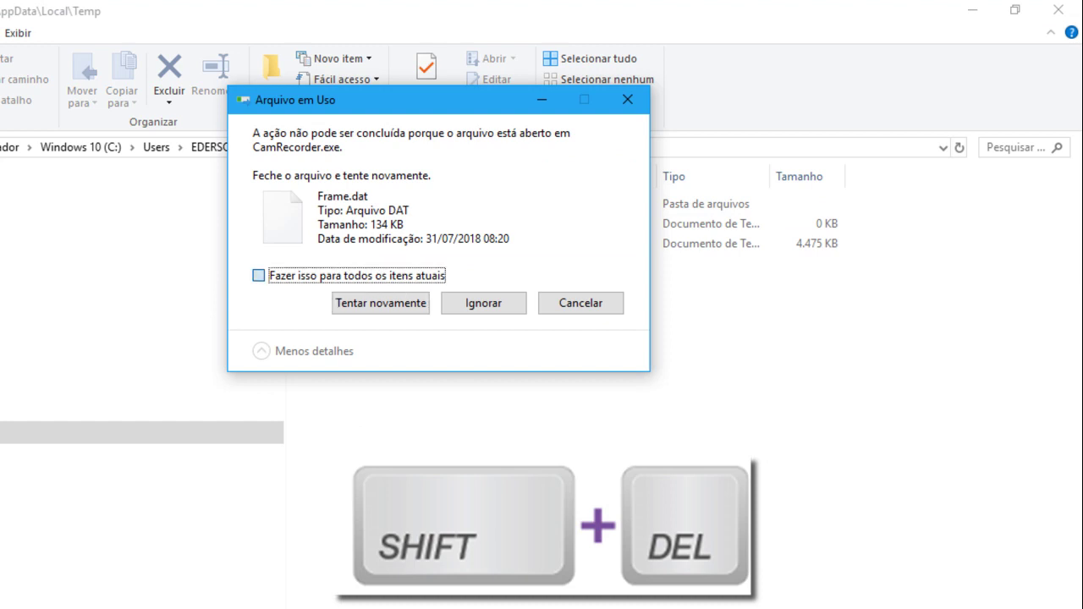
pyautogui.press('Return')
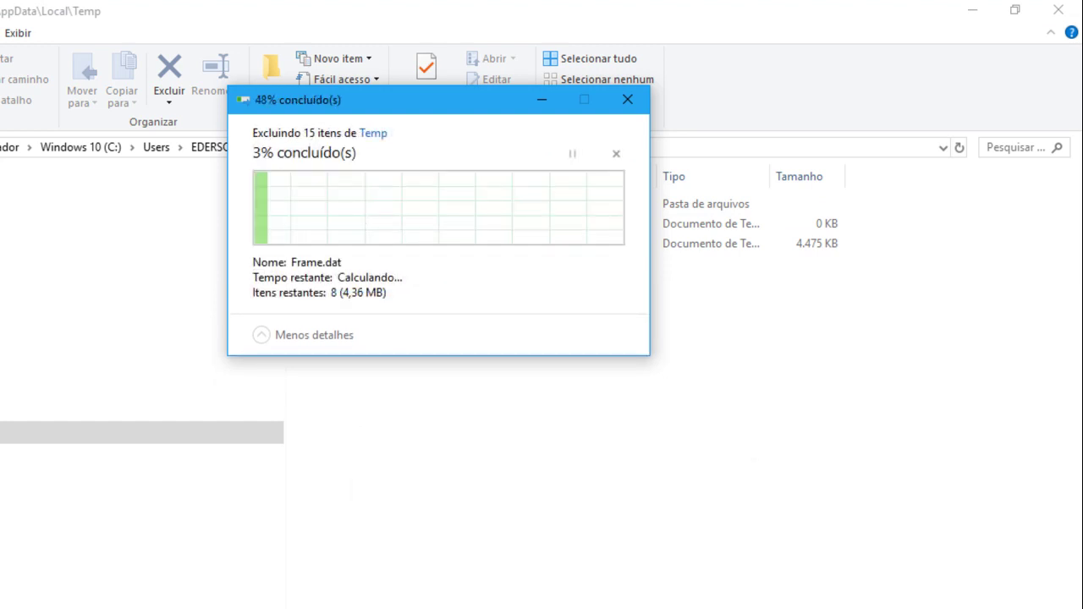
pyautogui.press('Return')
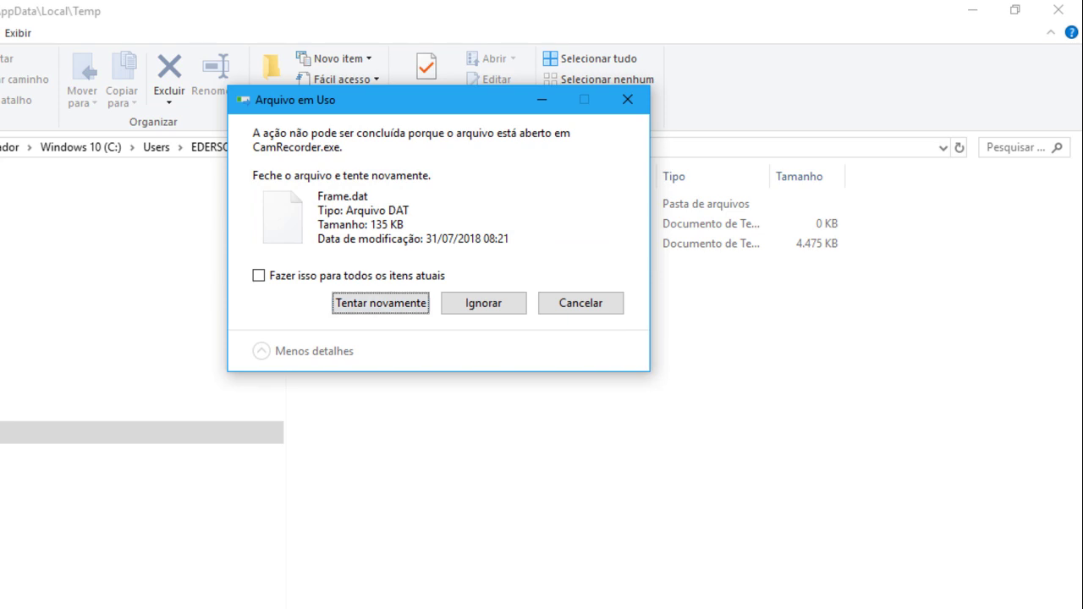
pyautogui.click(258, 276)
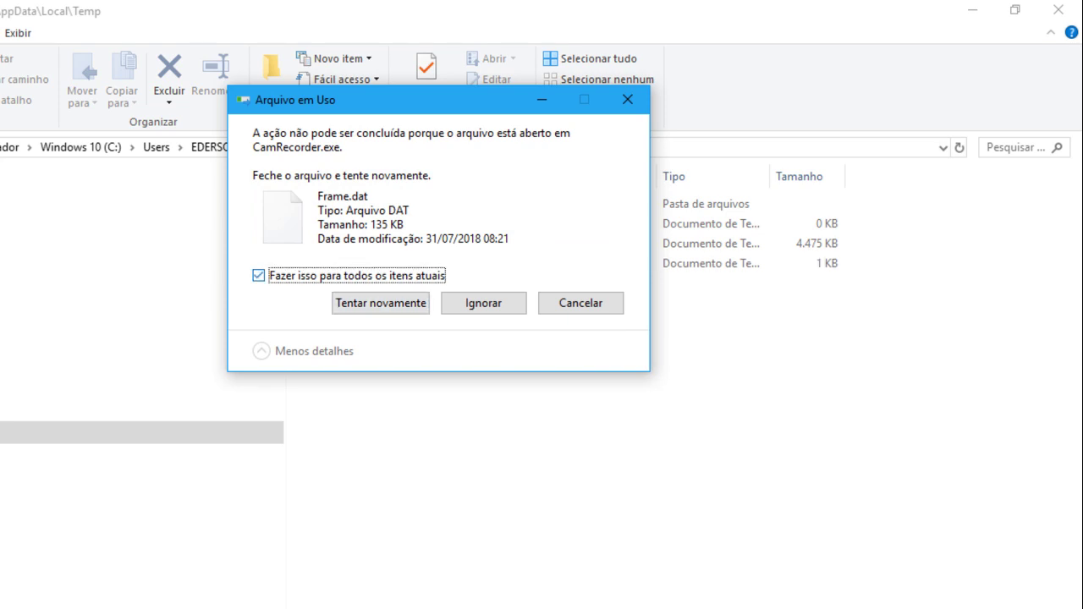
pyautogui.click(484, 303)
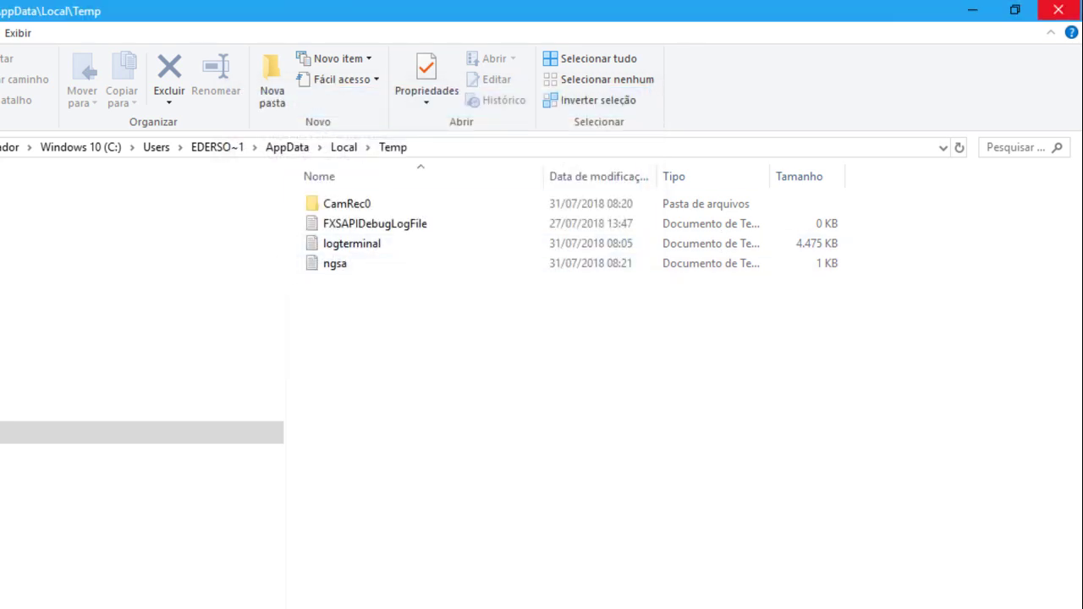
pyautogui.click(1058, 9)
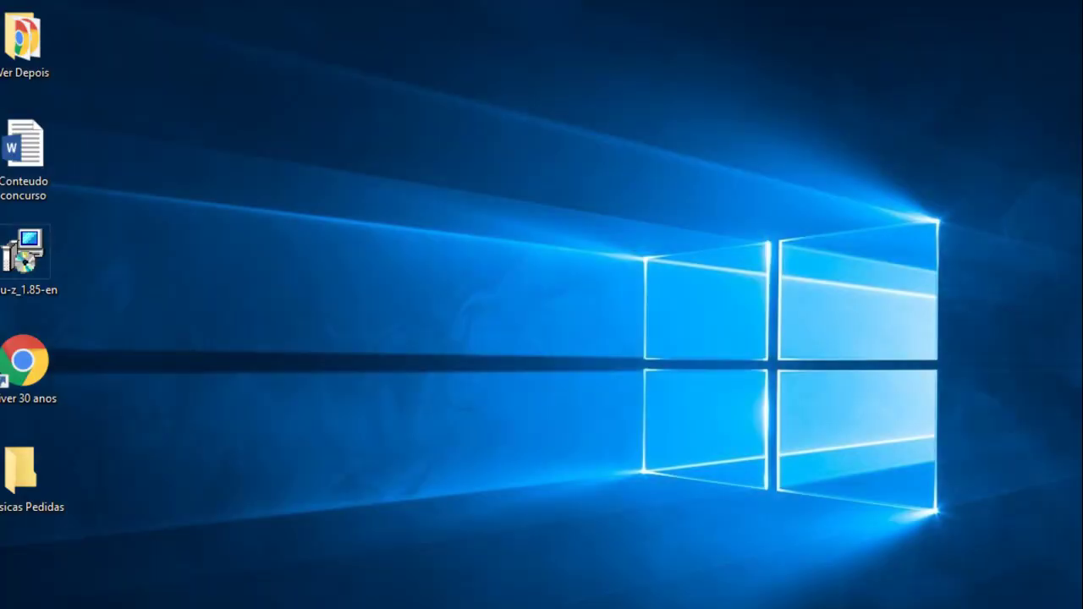